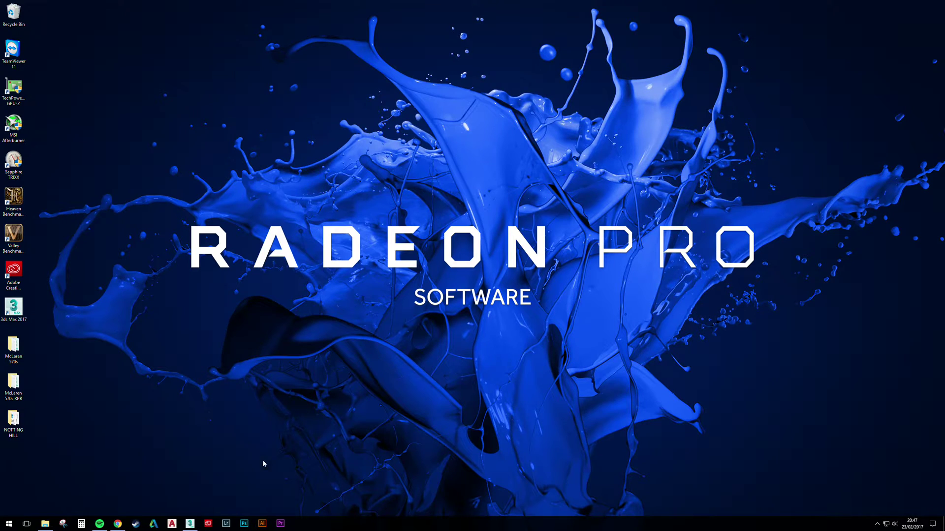
Step: Switch to Chrome and examine the Flickr reference photo of the Royal Albert Wharf marketing suite interior and its camera details
left_click(190, 523)
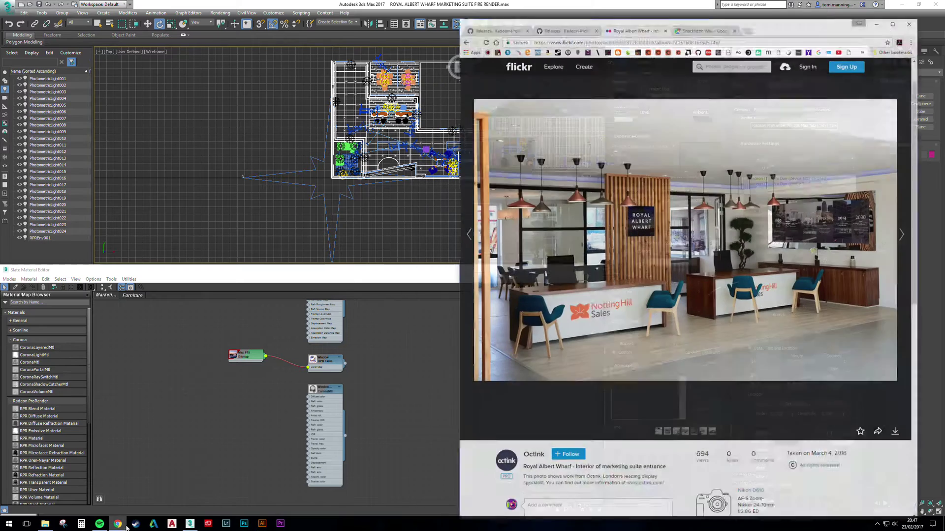
left_click(117, 524)
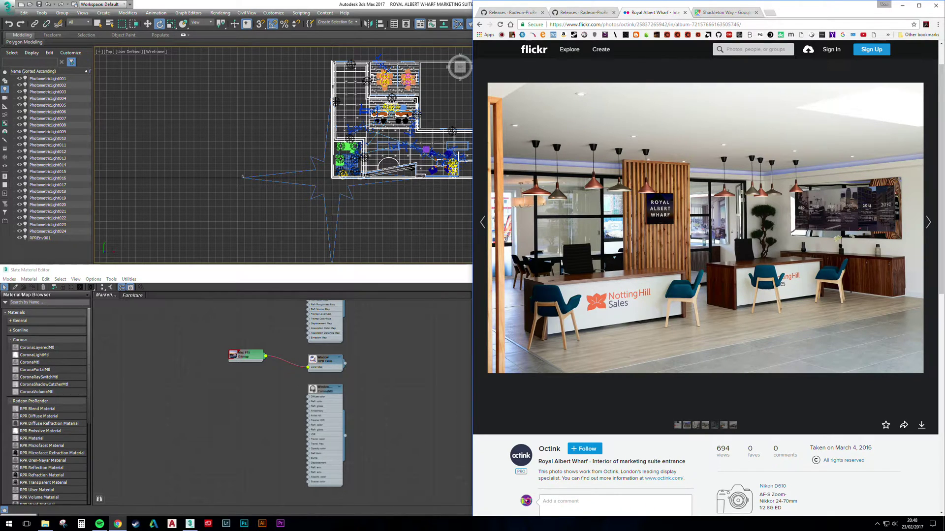
scroll(665, 255, "down", 3)
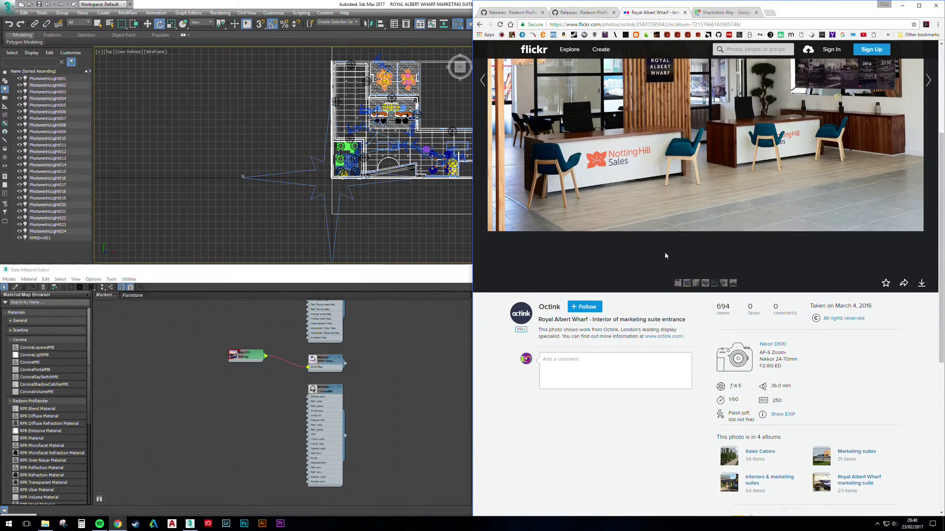
scroll(666, 255, "up", 2)
scroll(705, 221, "up", 1)
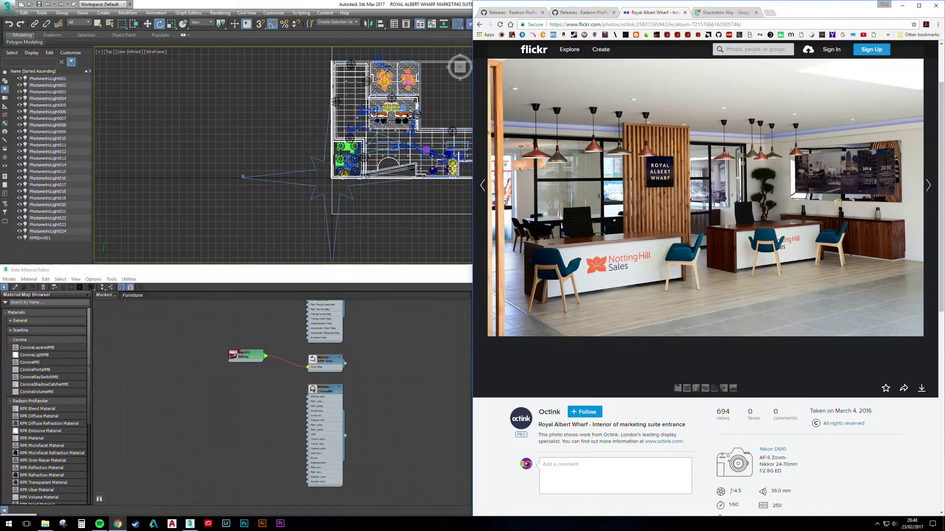
scroll(665, 254, "down", 4)
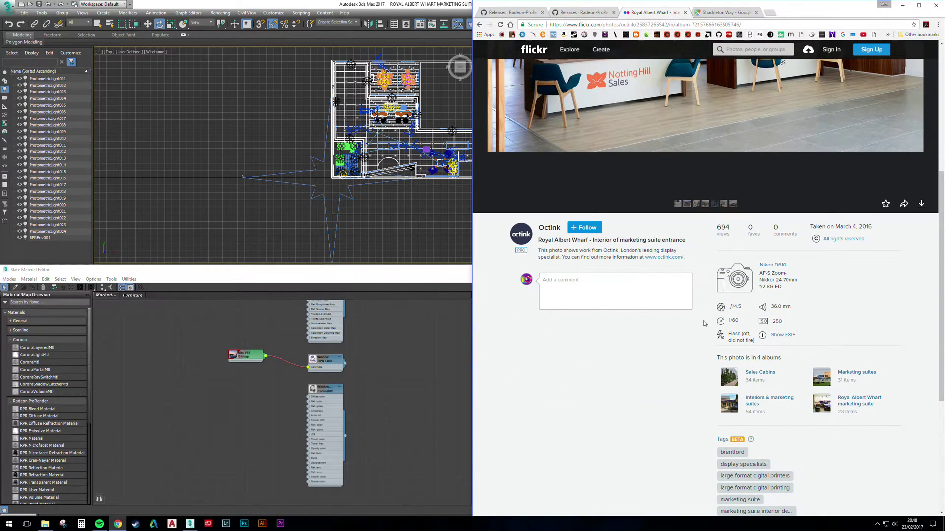
scroll(704, 324, "up", 5)
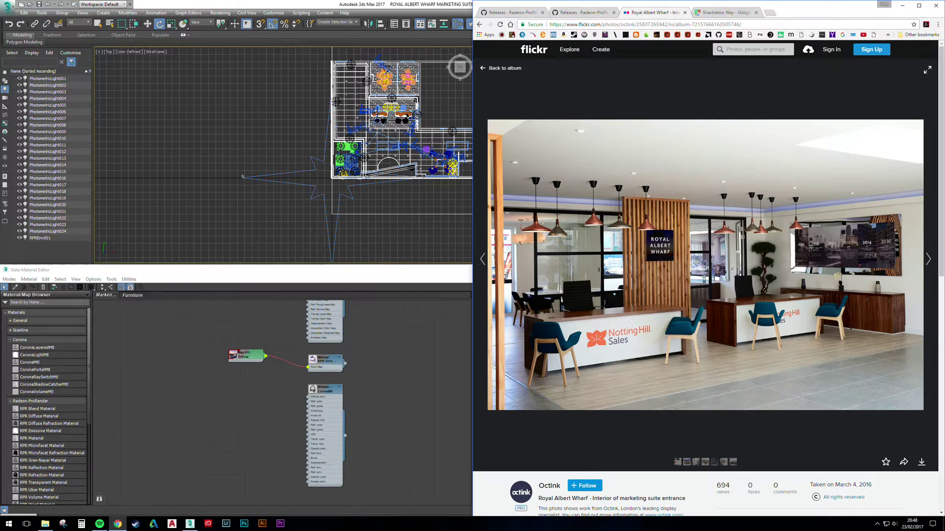
Step: Check the marketing suite's exterior in Google Street View, and return to the Flickr interior photo to review its details
left_click(711, 13)
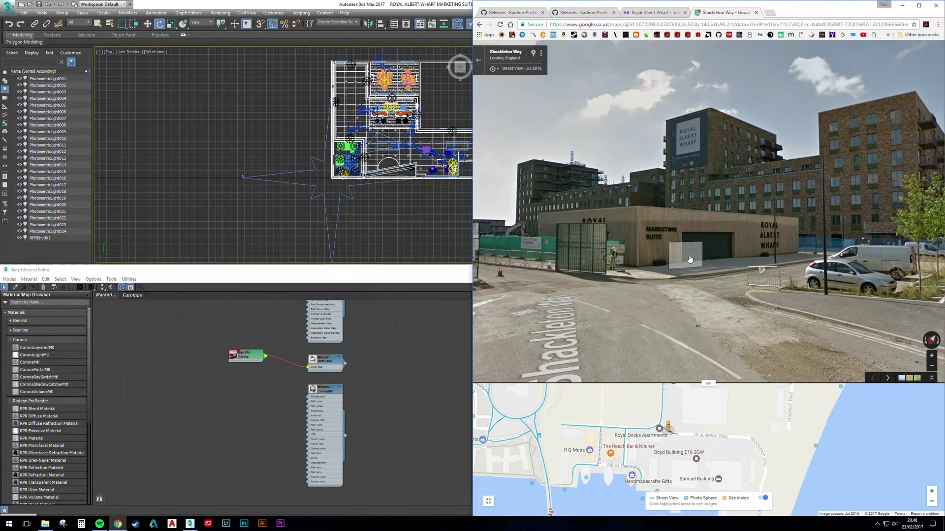
left_click(641, 13)
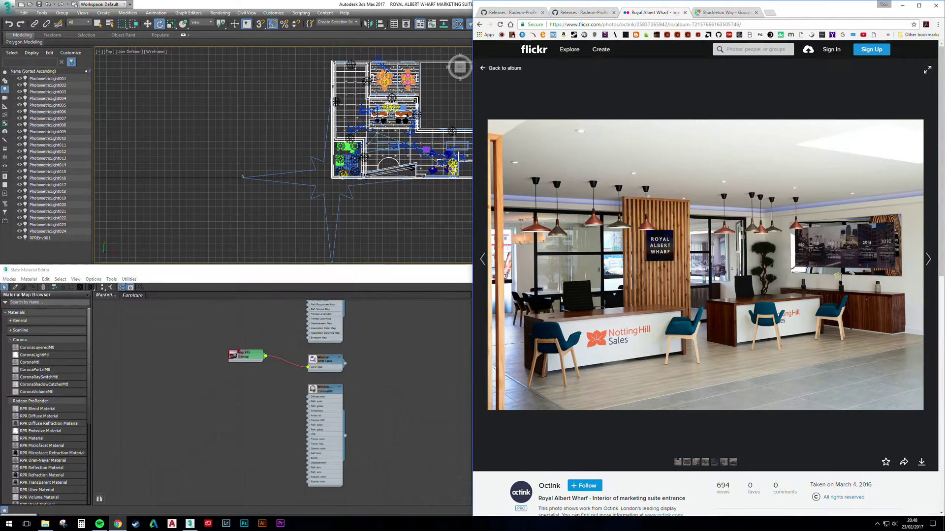
scroll(677, 250, "down", 5)
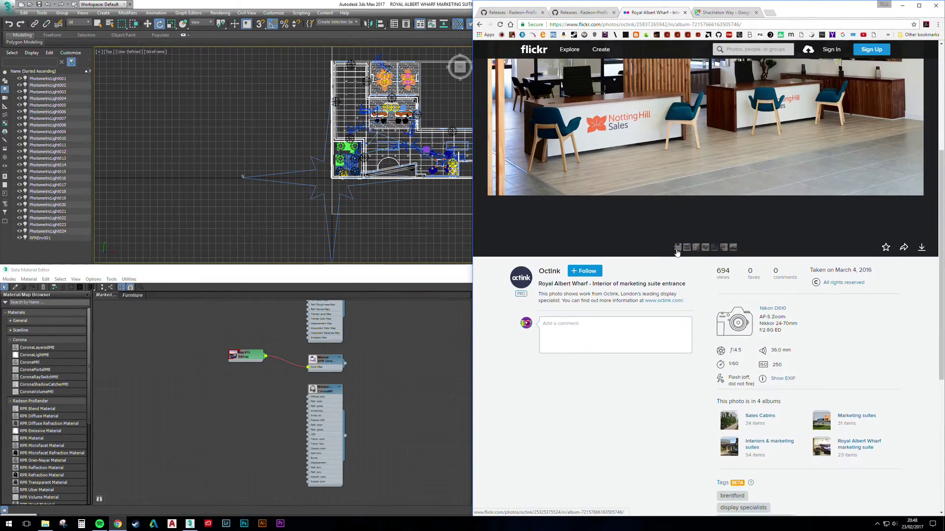
scroll(677, 250, "down", 1)
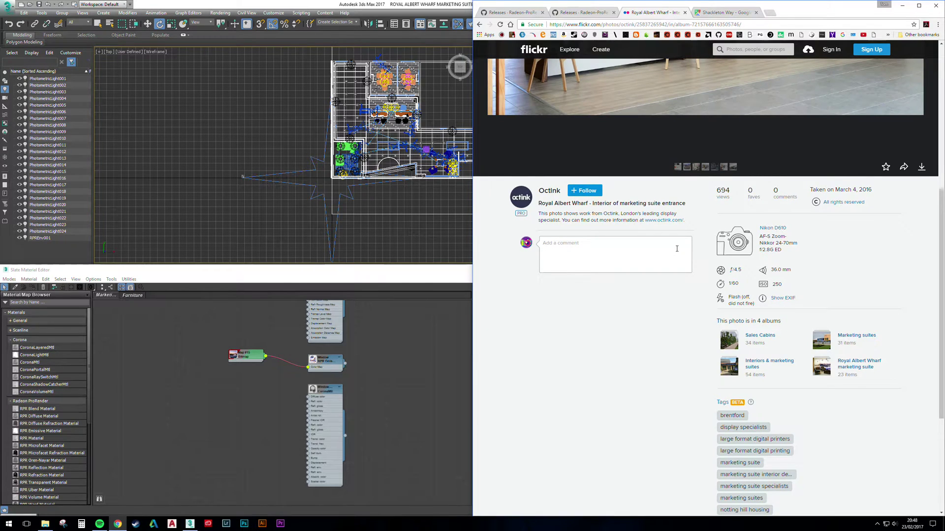
scroll(676, 249, "down", 3)
scroll(676, 249, "up", 4)
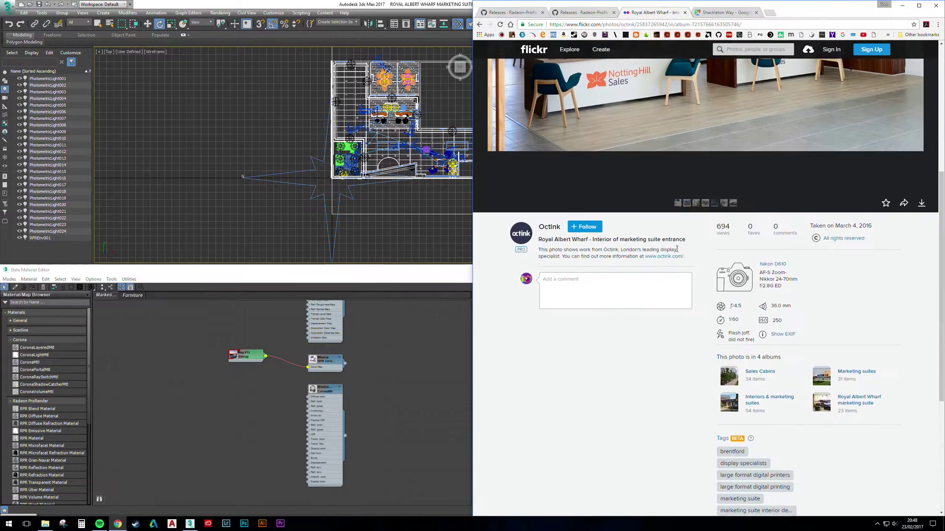
scroll(676, 249, "up", 5)
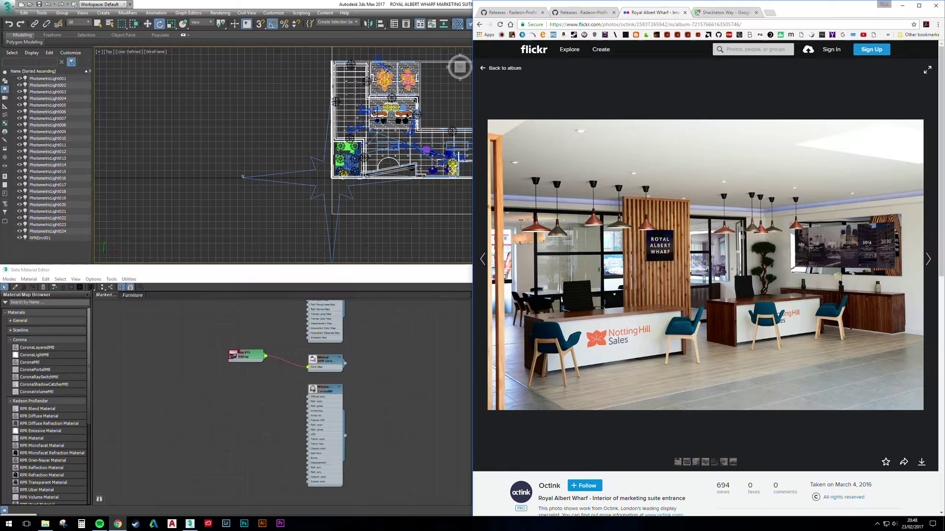
Step: Review the Radeon ProRender Max releases page on GitHub, including the sample scenes and plugin downloads
left_click(513, 14)
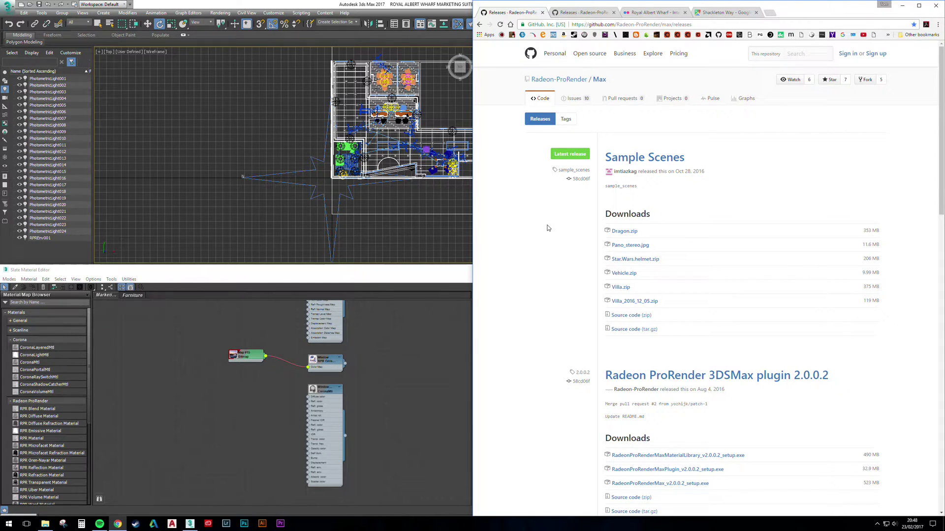
scroll(548, 227, "down", 2)
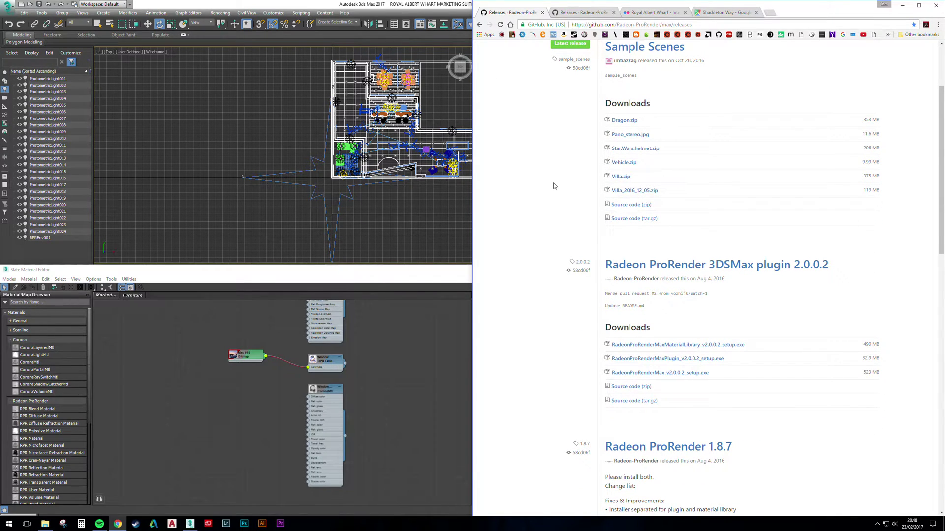
scroll(555, 186, "up", 3)
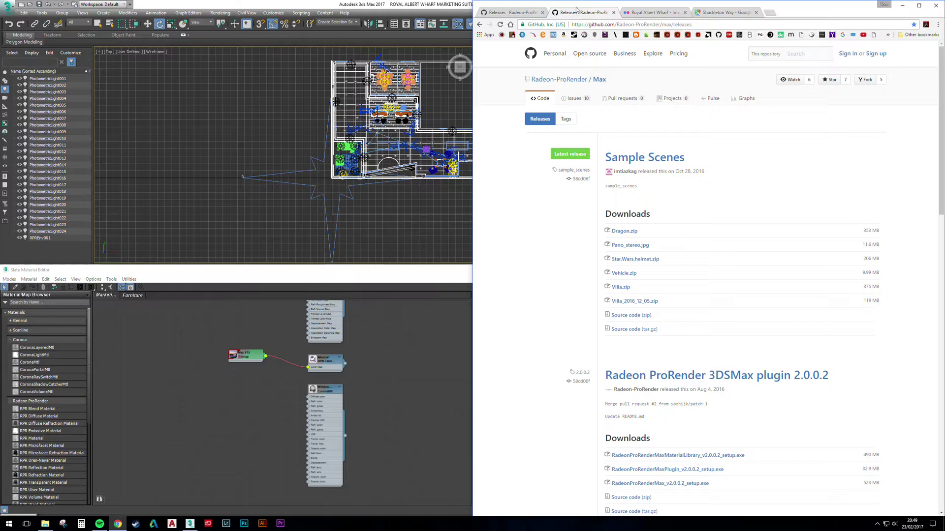
Step: Open the Radeon ProRender community forums and look through the 3D Studio Max and Maya topics
left_click(709, 35)
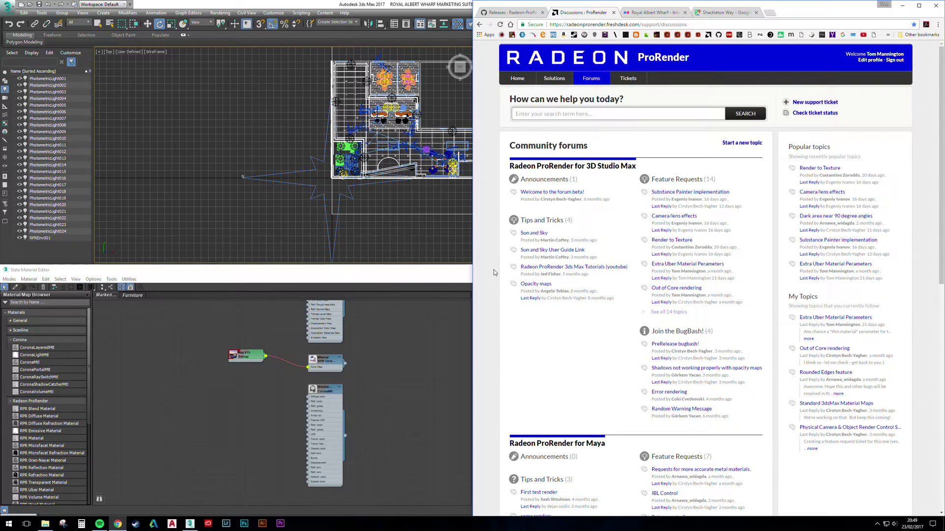
scroll(498, 284, "down", 1)
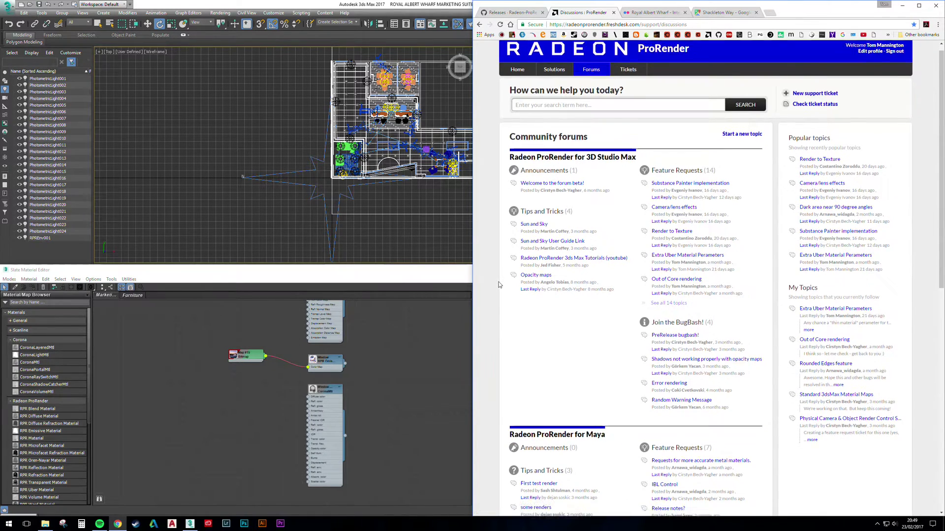
scroll(498, 284, "down", 1)
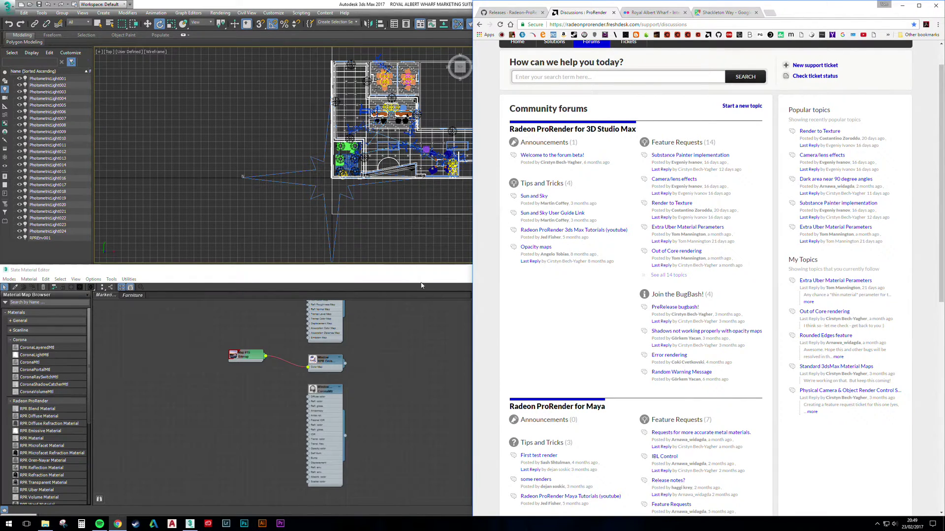
Step: Return to 3ds Max and close the Slate Material Editor, Environment and Effects, and Render Setup windows
left_click(395, 235)
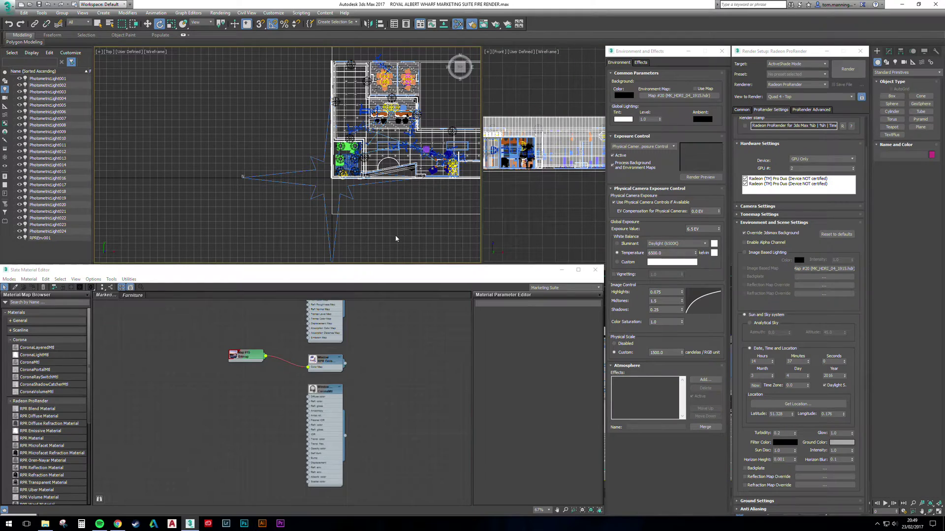
left_click(595, 270)
left_click(722, 52)
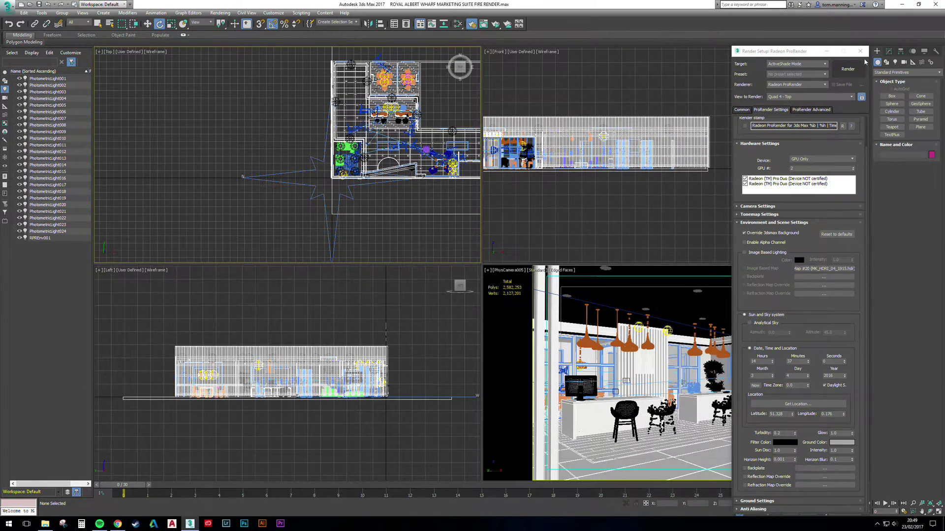
left_click(860, 51)
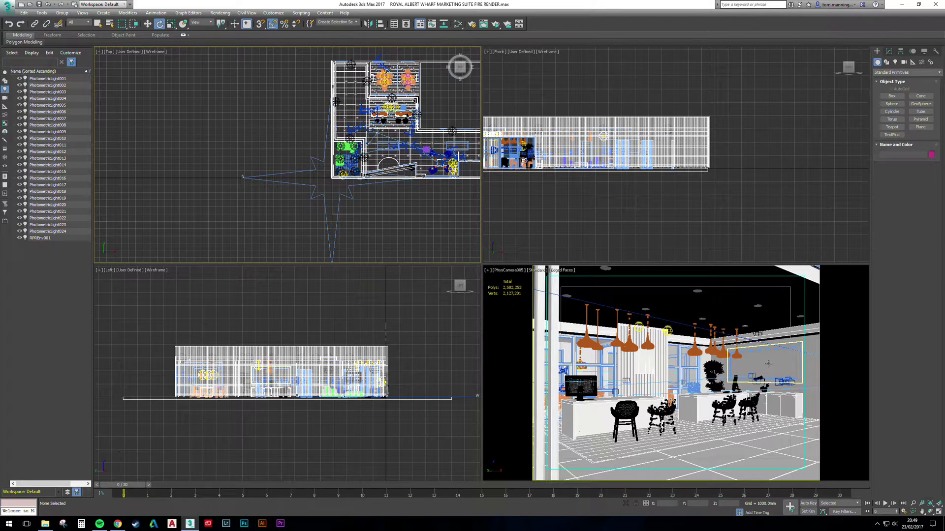
Step: Change the physical camera viewport to a Perspective view and frame the potted plant on the sideboard near the glazed partition
key("p")
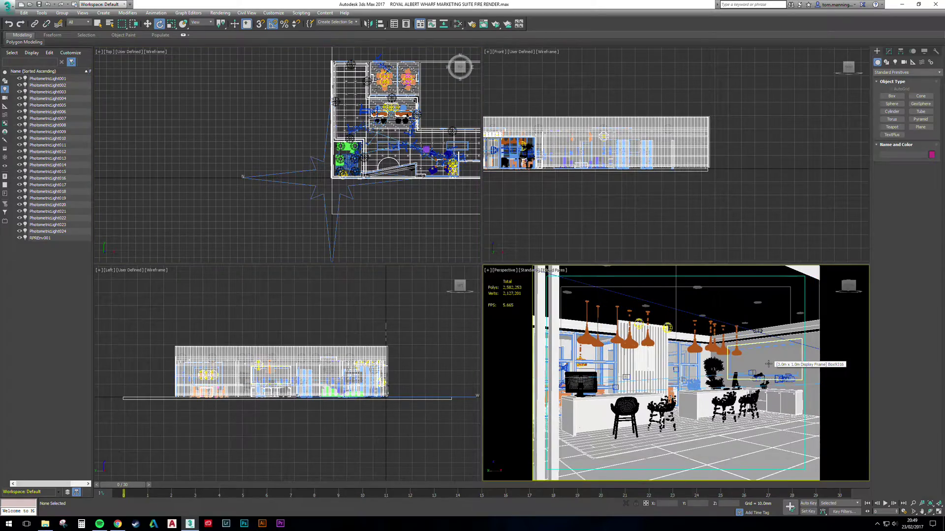
middle_click_drag(733, 366, 707, 374, "alt")
scroll(623, 407, "up", 3)
middle_click_drag(622, 408, 724, 363, "alt")
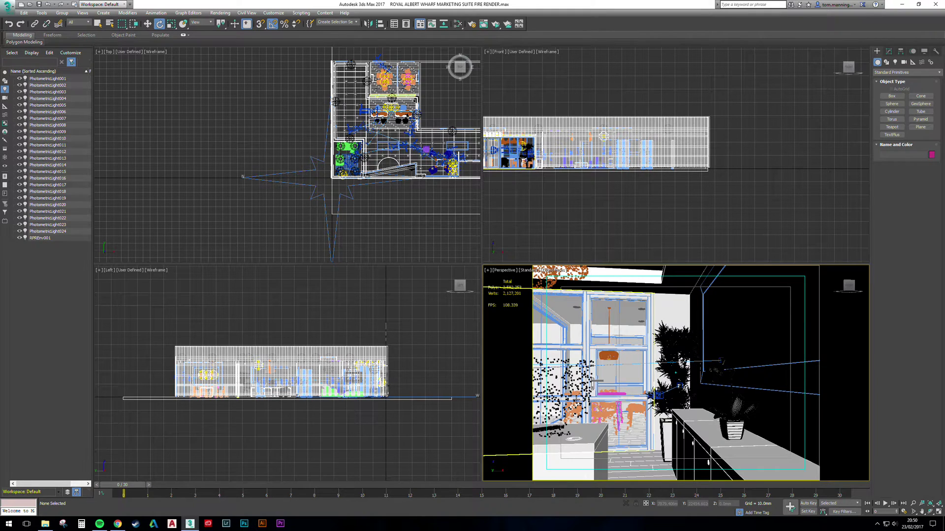
Step: Open Render Setup and examine the ProRender environment and scene, anti-aliasing and advanced settings
left_click(470, 23)
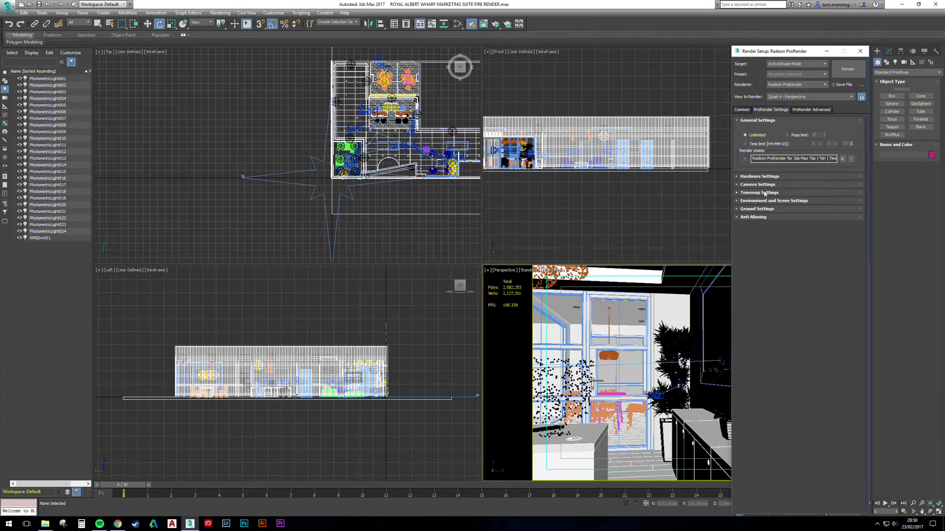
left_click(761, 201)
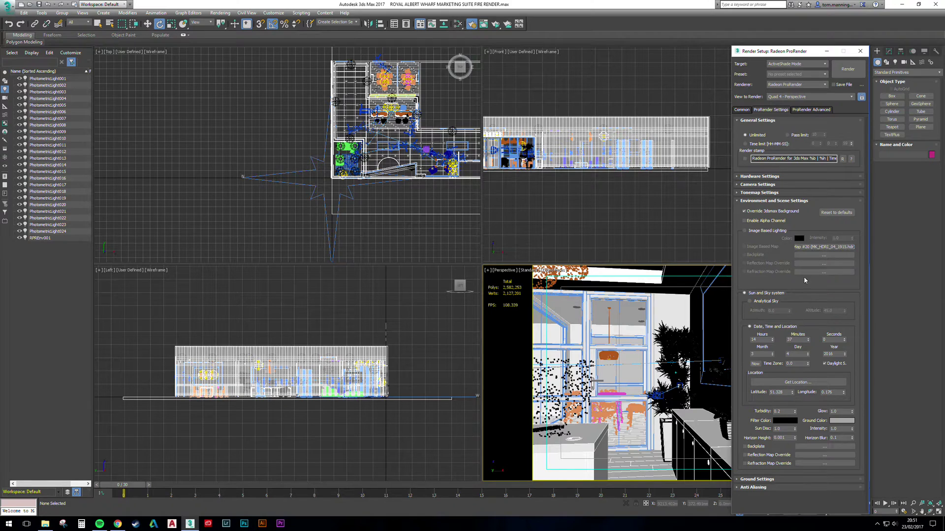
left_click(770, 486)
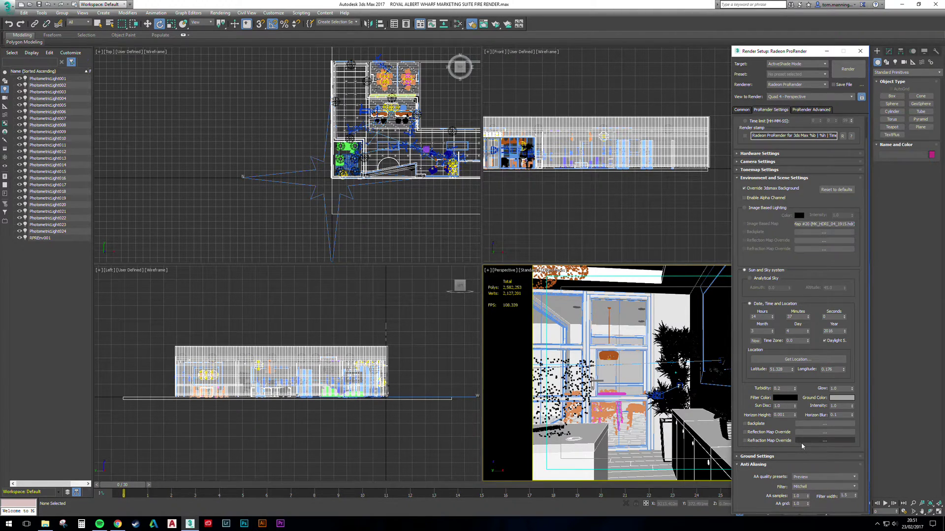
left_click(807, 112)
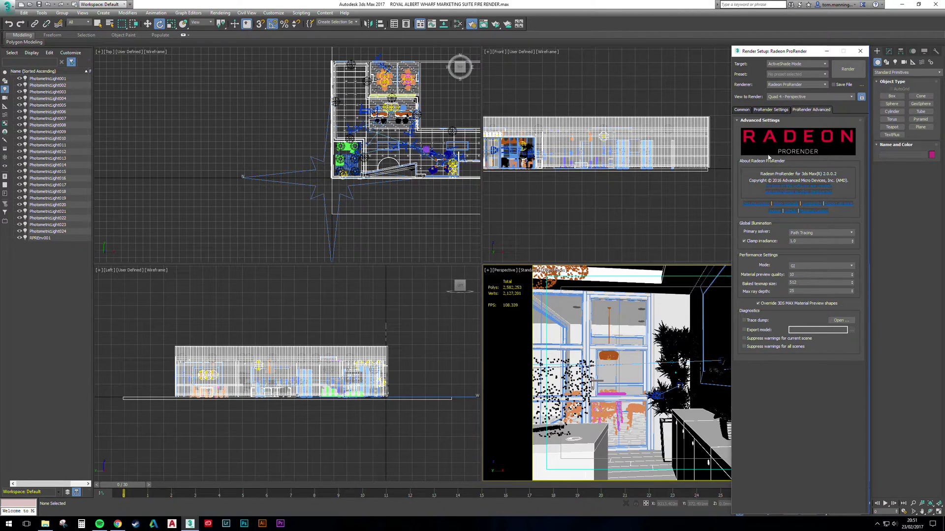
left_click(774, 111)
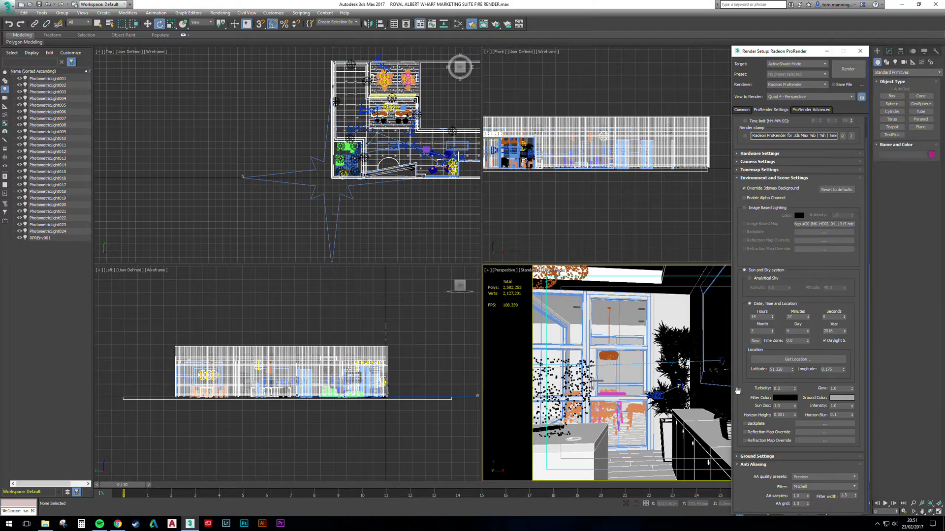
Step: Start an ActiveShade render of the Perspective view and navigate around the reception interior to test the live updates
left_click(495, 25)
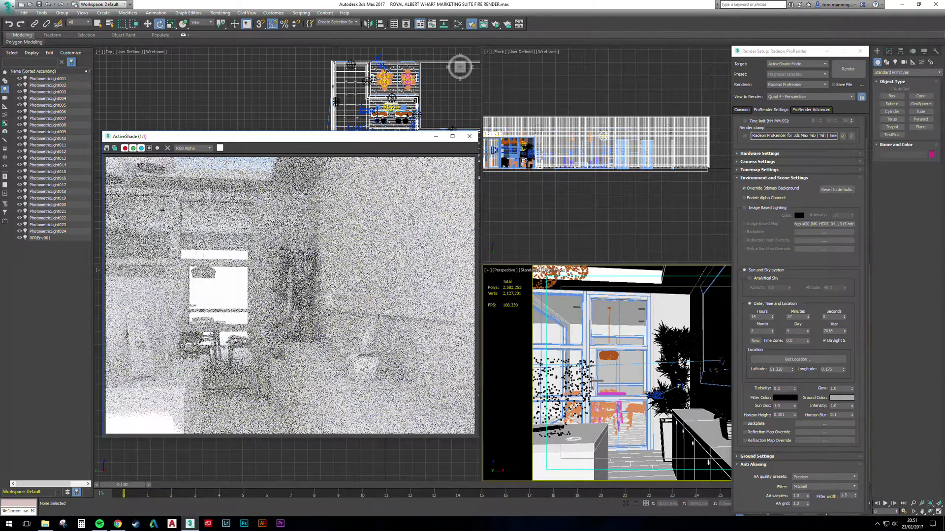
scroll(582, 368, "up", 8)
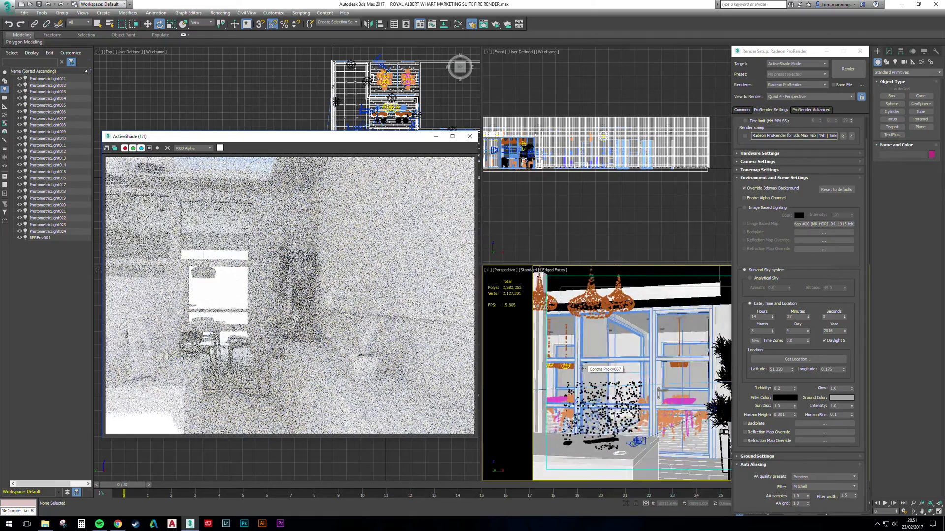
scroll(582, 369, "up", 8)
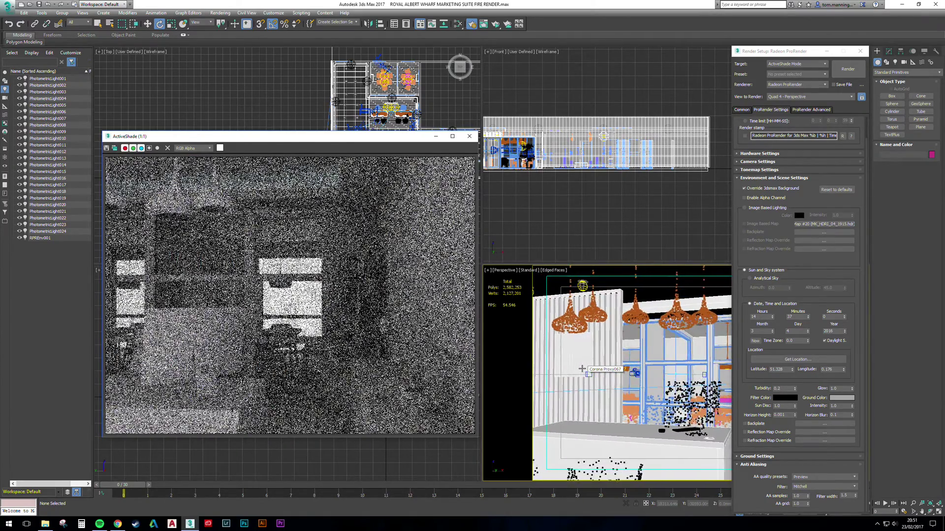
scroll(582, 368, "down", 10)
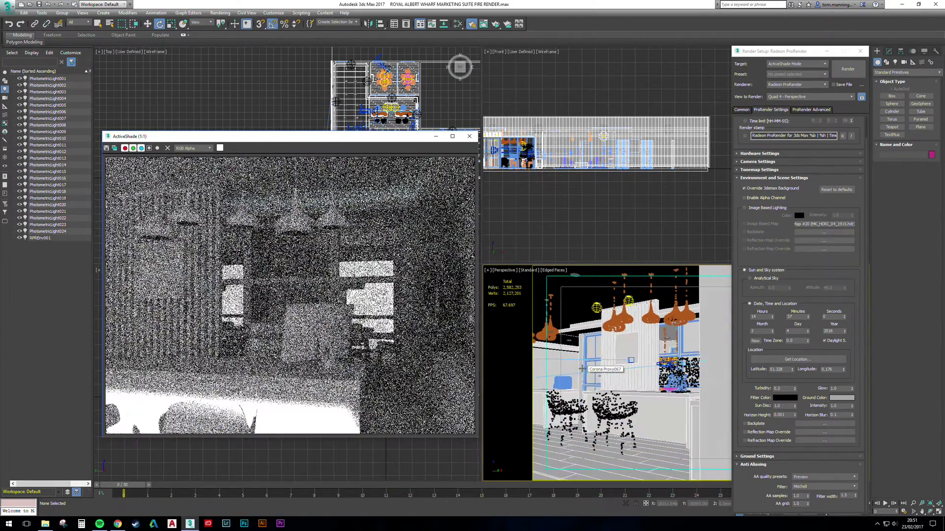
scroll(582, 369, "up", 6)
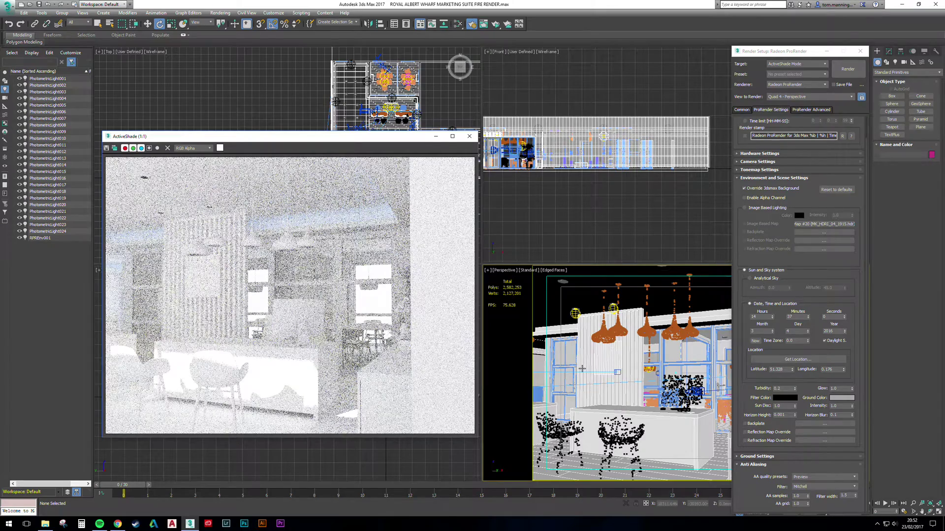
scroll(582, 368, "up", 5)
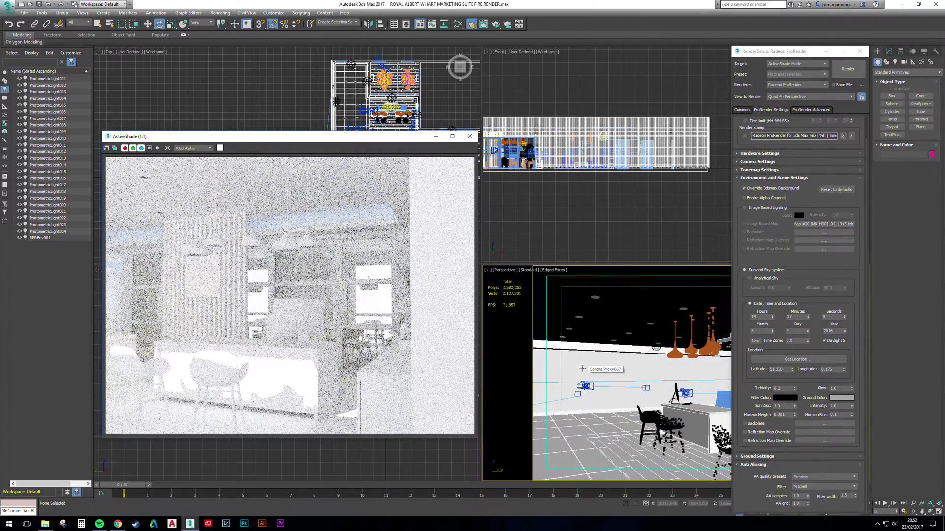
middle_click_drag(582, 369, 618, 382)
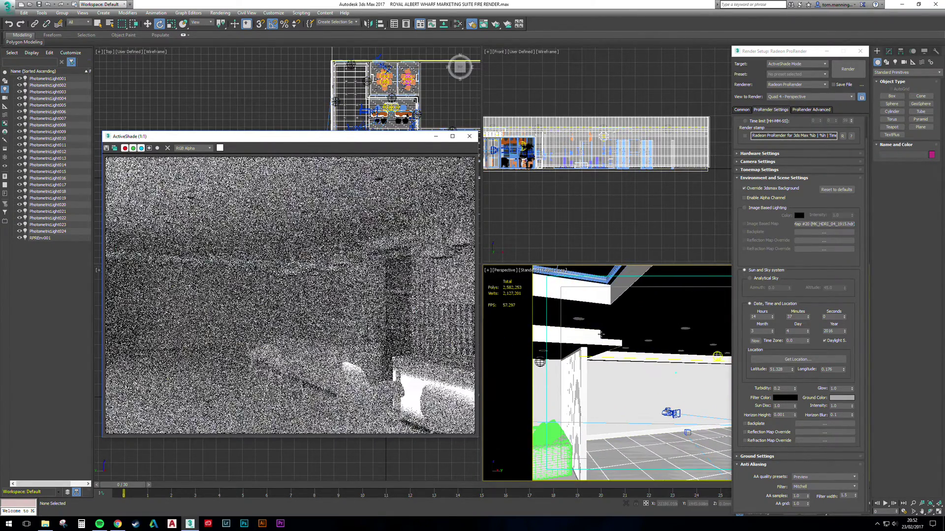
Step: Navigate the Perspective view through the lounge, bar counter and seating area by the glazing to inspect the live ActiveShade updates
scroll(602, 335, "up", 6)
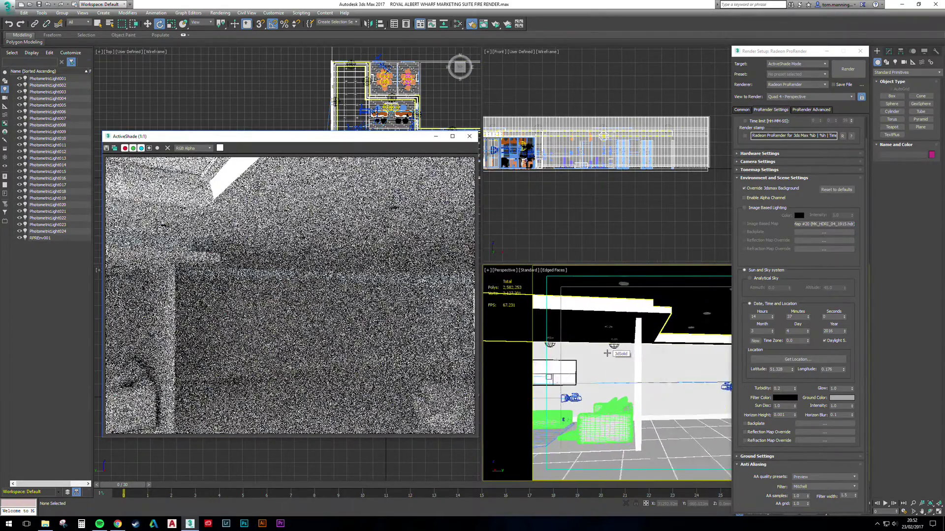
scroll(607, 354, "down", 6)
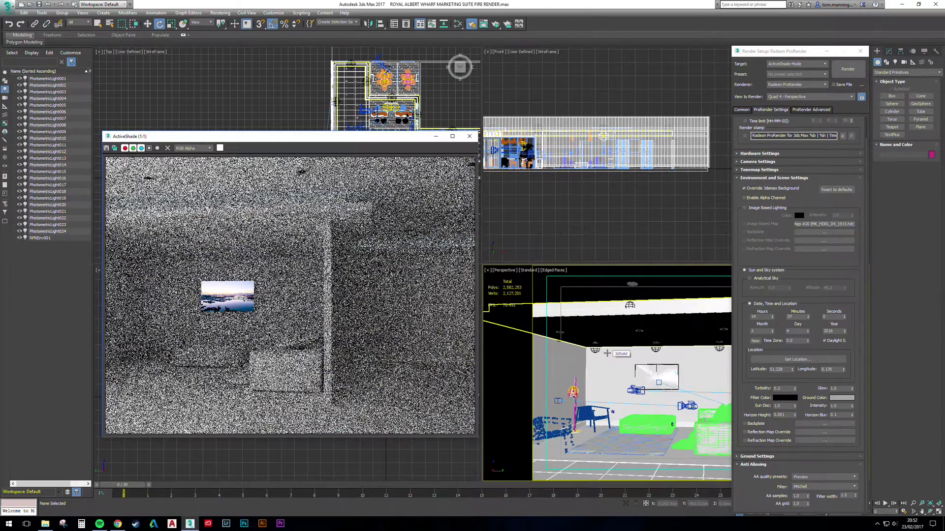
middle_click_drag(607, 353, 597, 433, "alt")
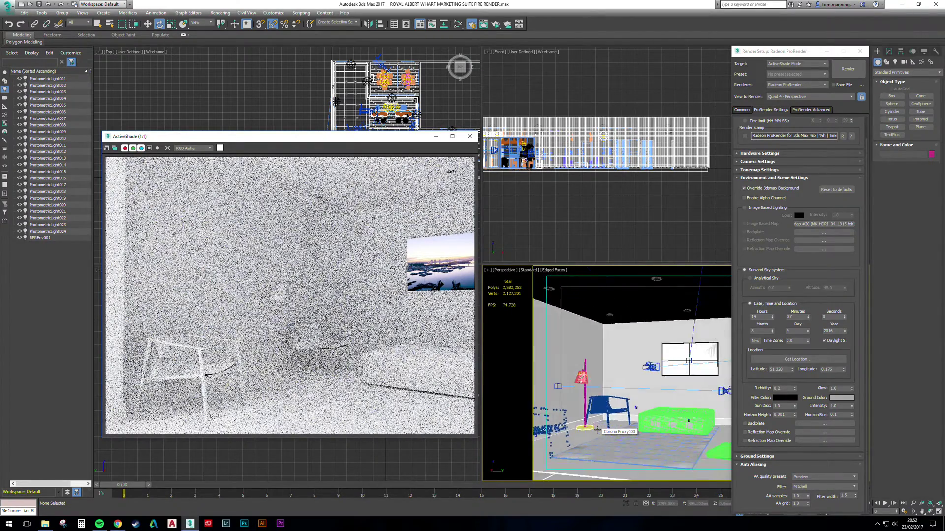
middle_click_drag(597, 430, 648, 414, "alt")
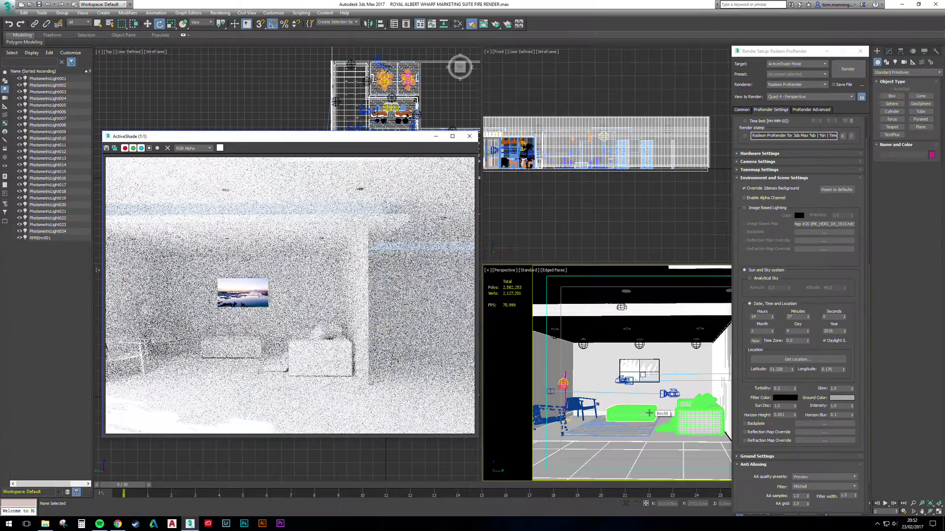
scroll(649, 414, "up", 8)
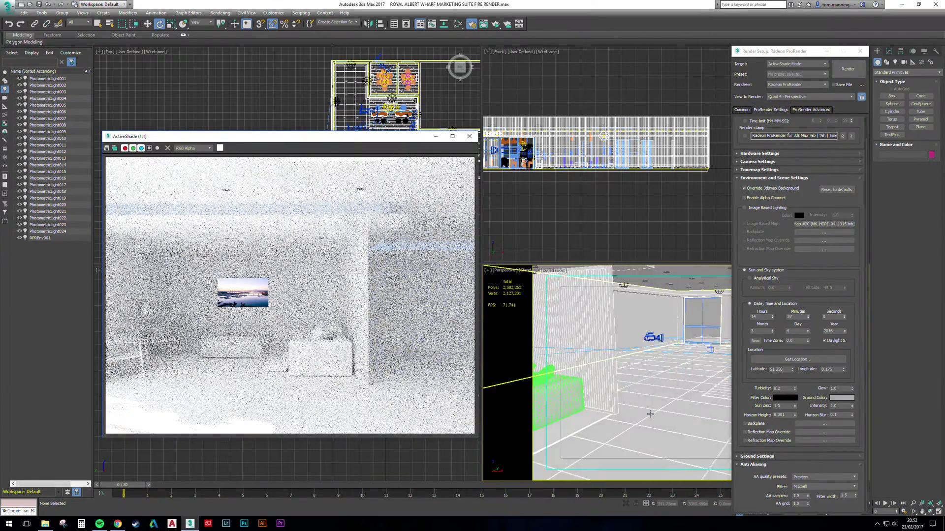
scroll(659, 415, "up", 10)
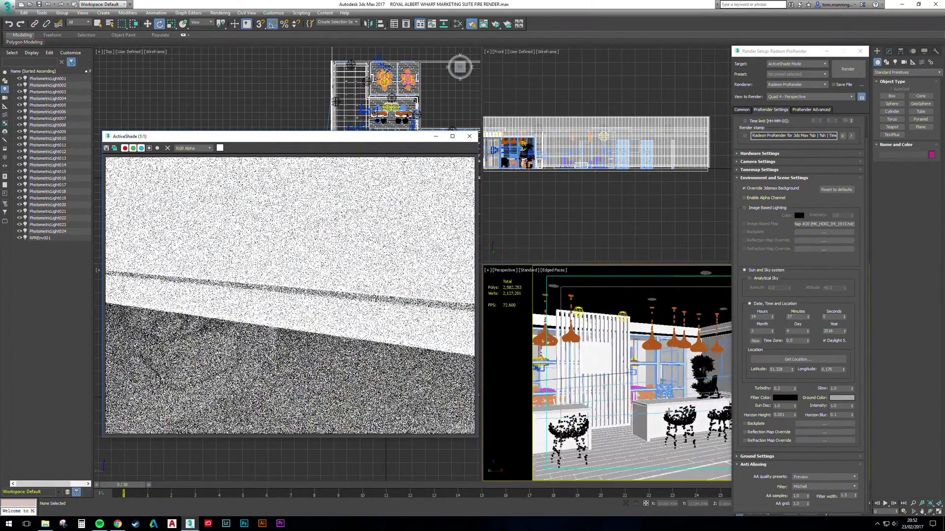
scroll(676, 409, "down", 3)
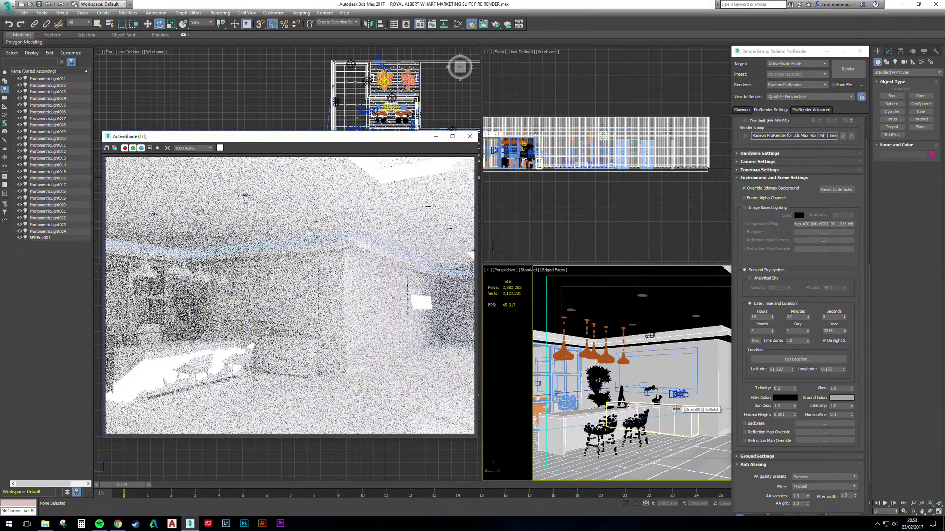
middle_click_drag(676, 410, 676, 406, "alt")
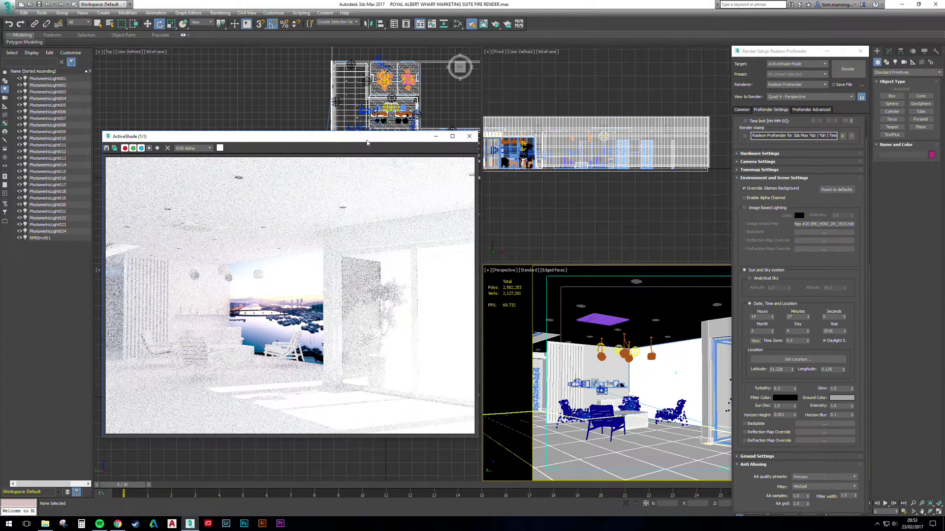
Step: Open the Environment and Effects settings beside the ActiveShade preview and set the global exposure value to 7 EV and then 8 EV
left_click_drag(358, 141, 339, 141)
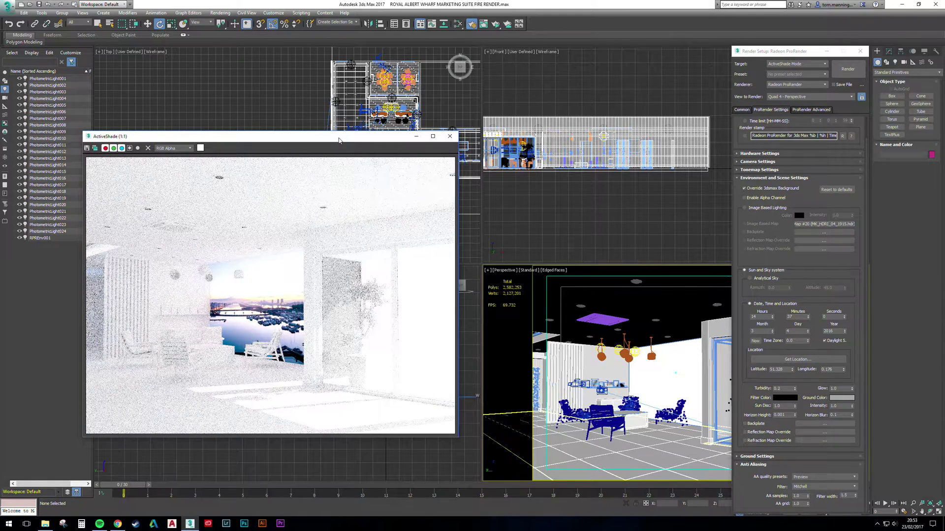
left_click(767, 56)
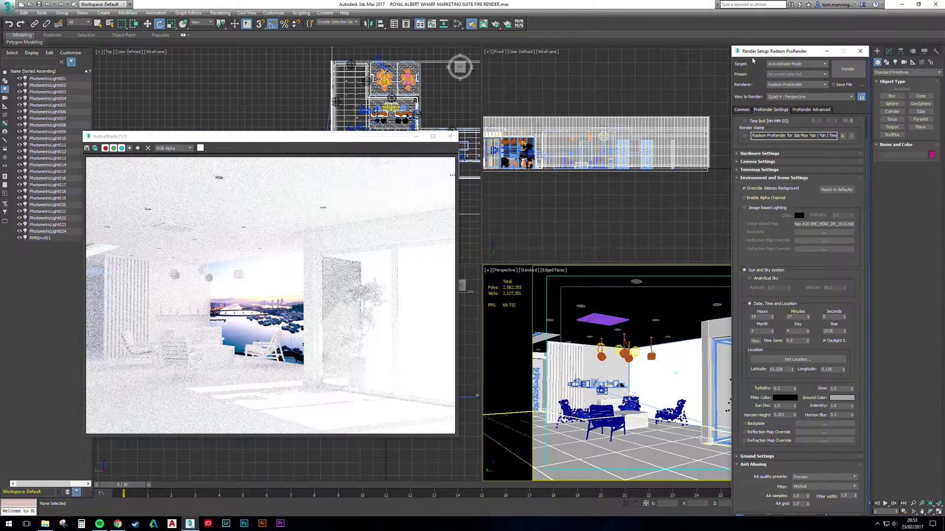
key("8")
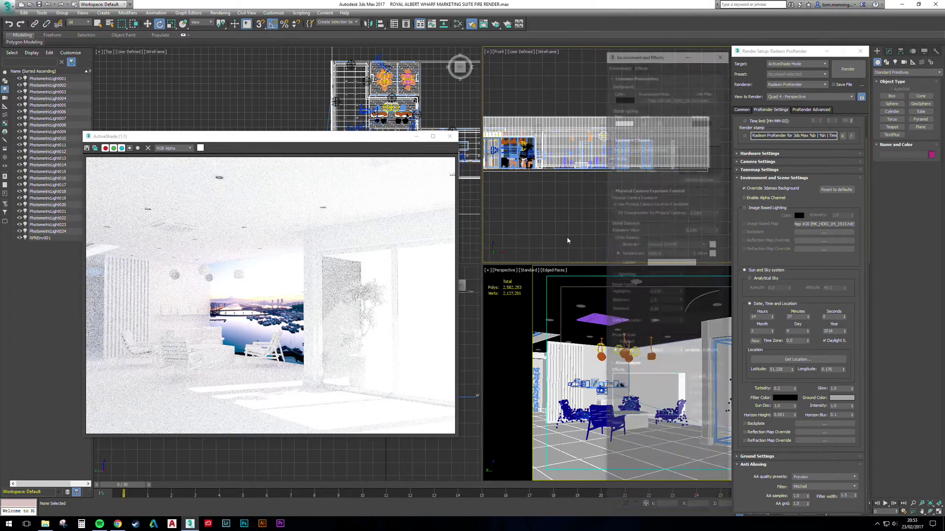
left_click_drag(710, 228, 668, 228)
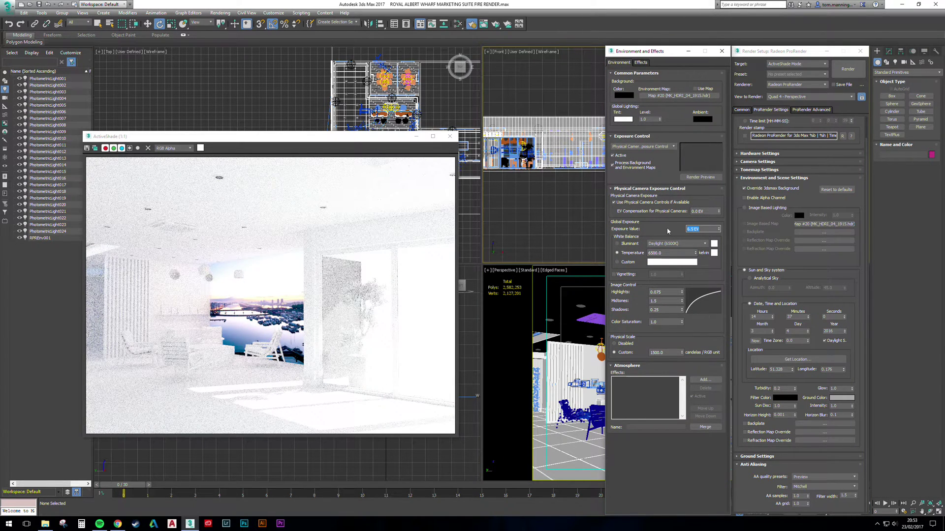
type("7")
key("Return")
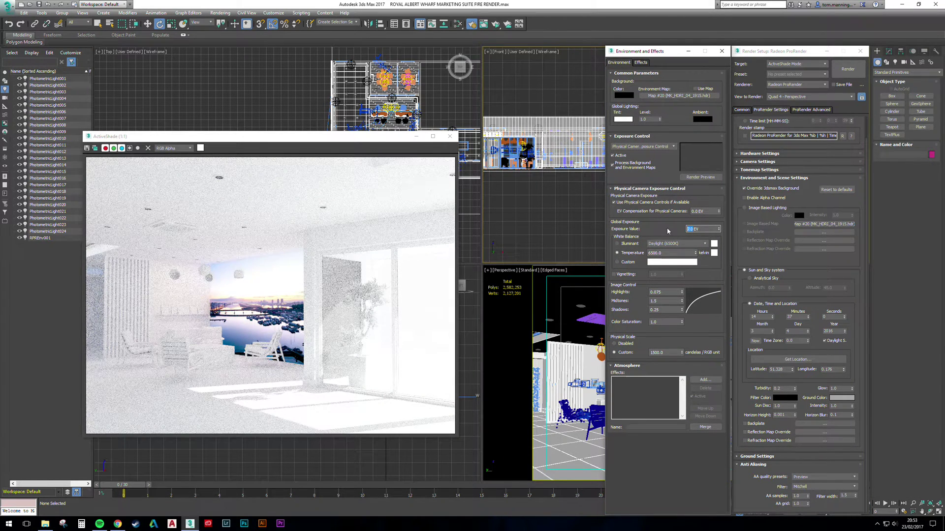
type("8")
key("Return")
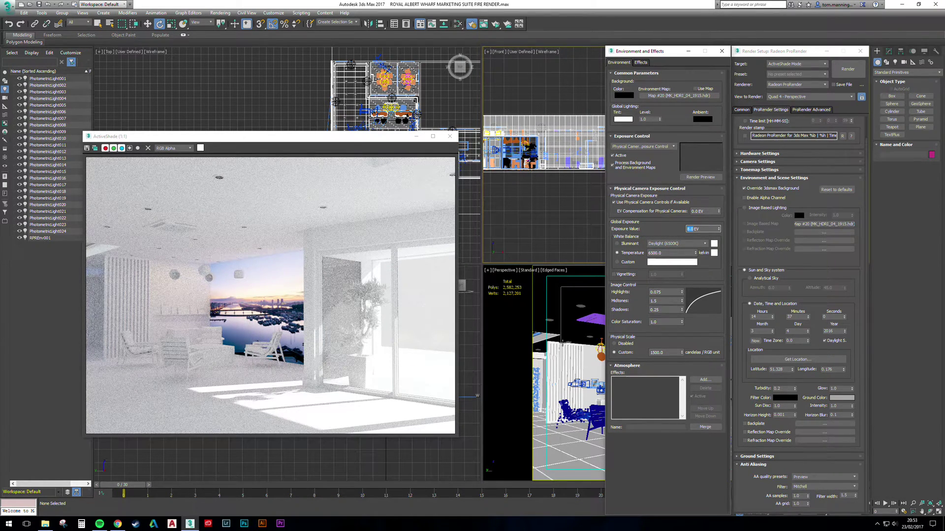
Step: Switch the Perspective viewport to the PhysCamera003 view
left_click(512, 334)
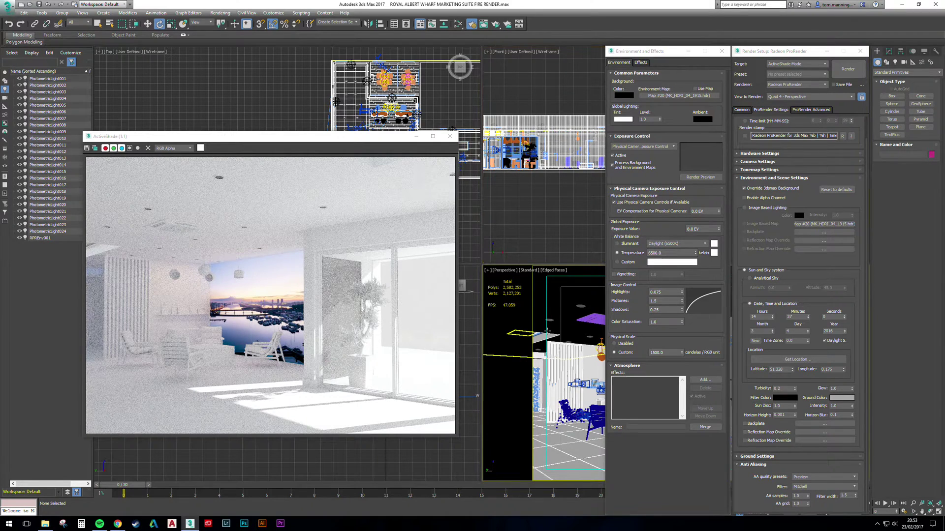
key("c")
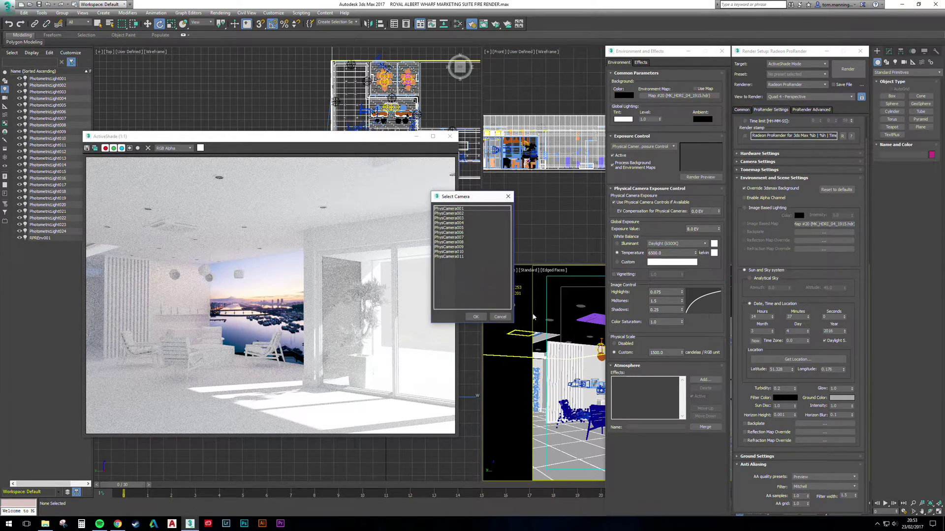
double_click(460, 218)
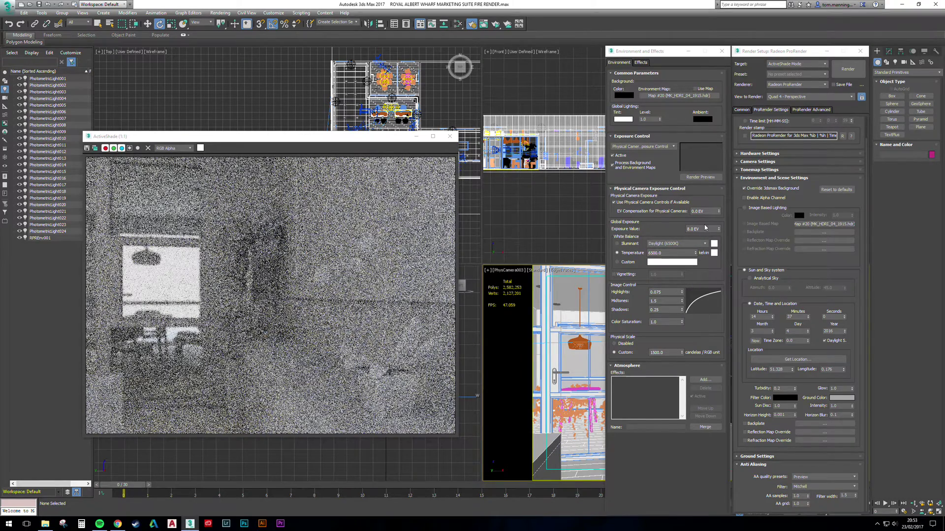
Step: Brighten the PhysCamera003 preview by setting the global exposure value to 7 EV and then 6 EV
left_click_drag(706, 229, 663, 235)
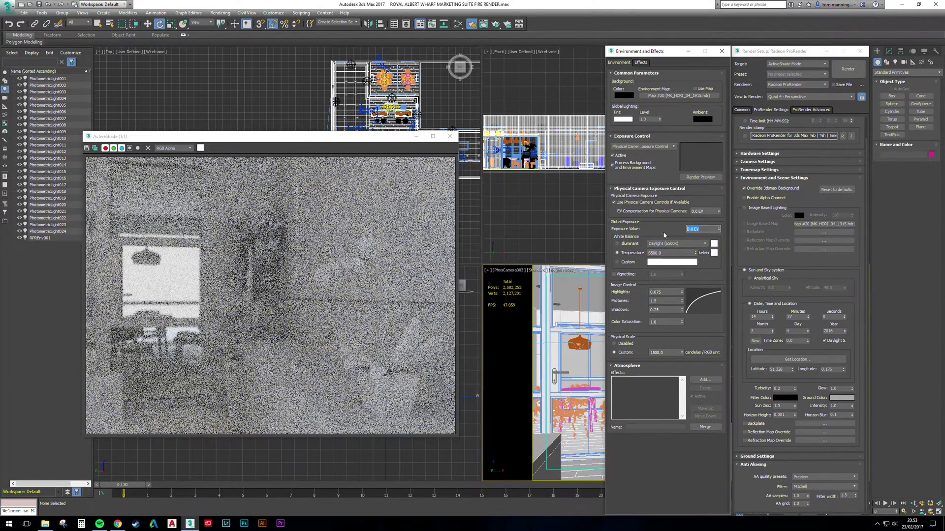
type("7")
key("Return")
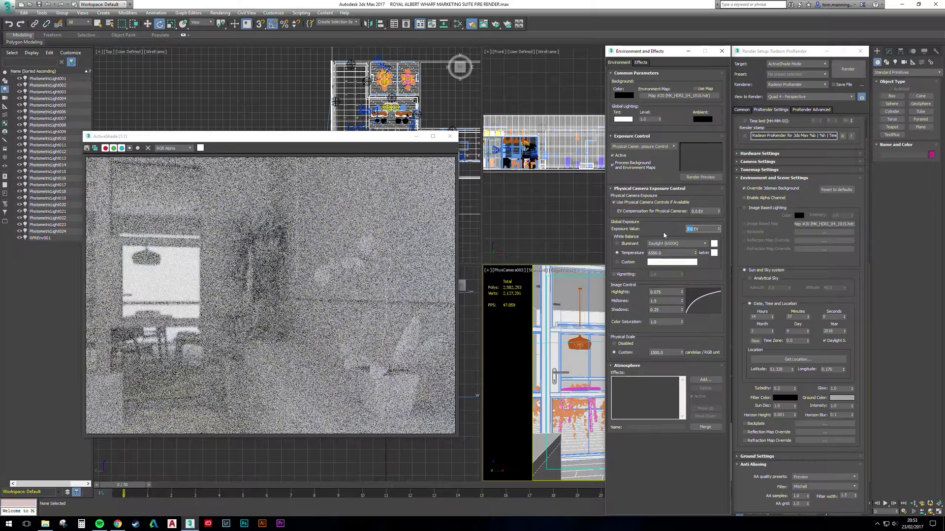
type("6")
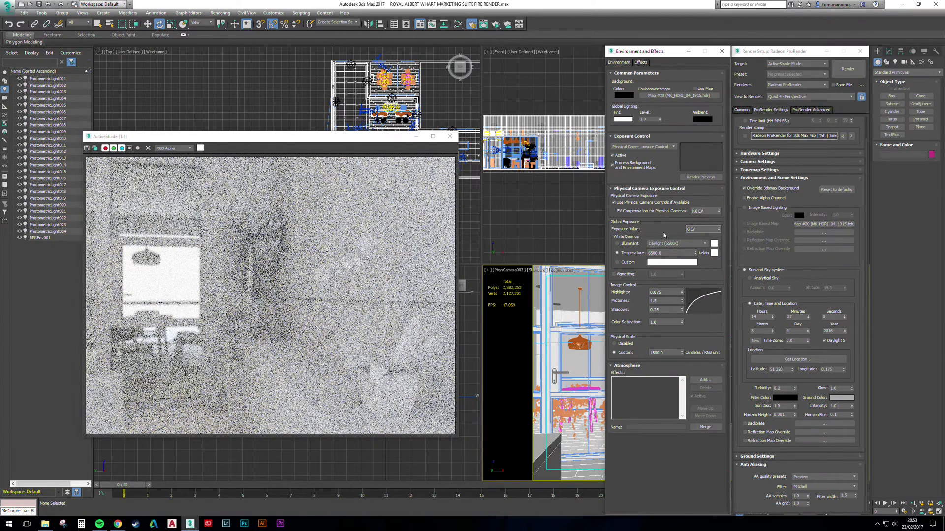
key("Return")
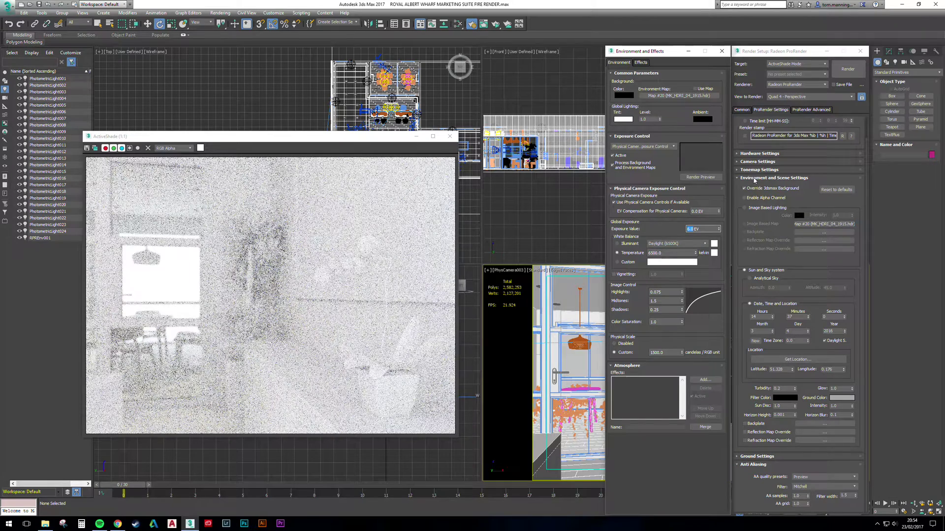
Step: Check ProRender's hardware settings, and close ActiveShade to switch the render target to Production Rendering Mode
left_click(762, 154)
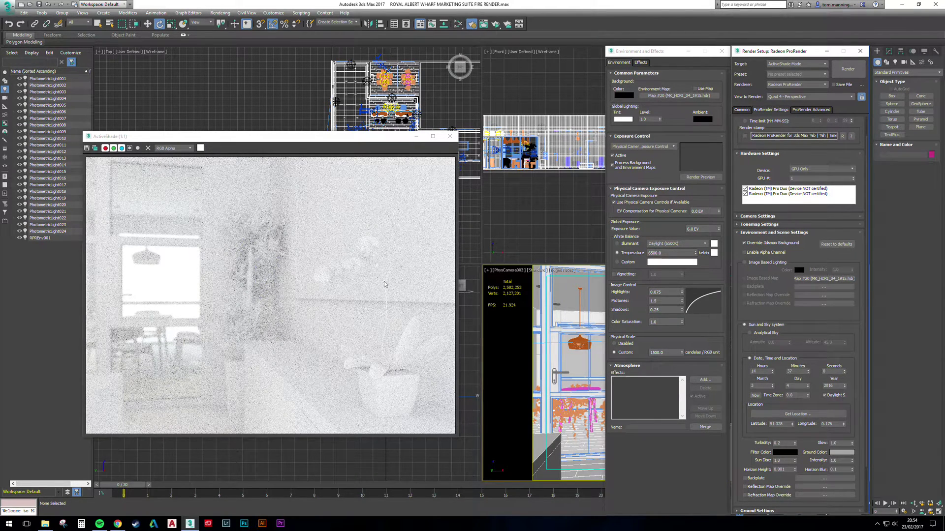
left_click(449, 136)
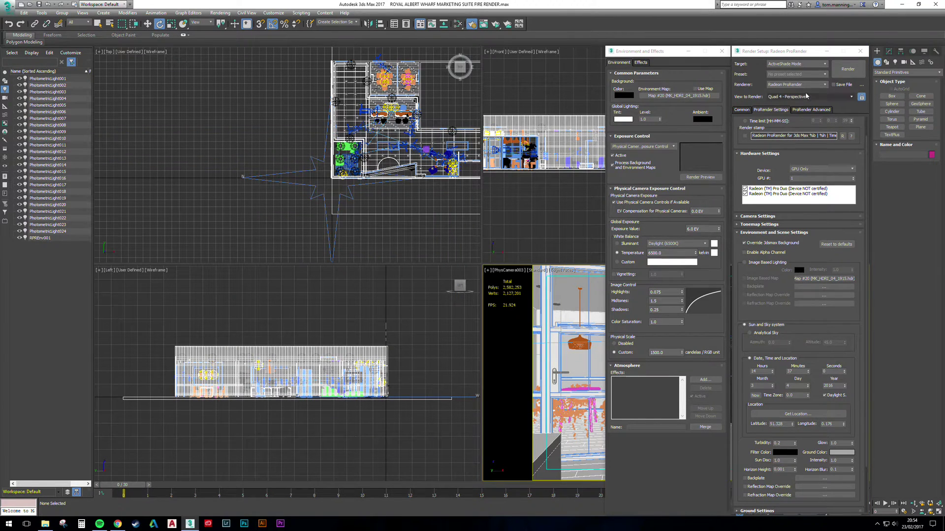
left_click(796, 64)
left_click(792, 72)
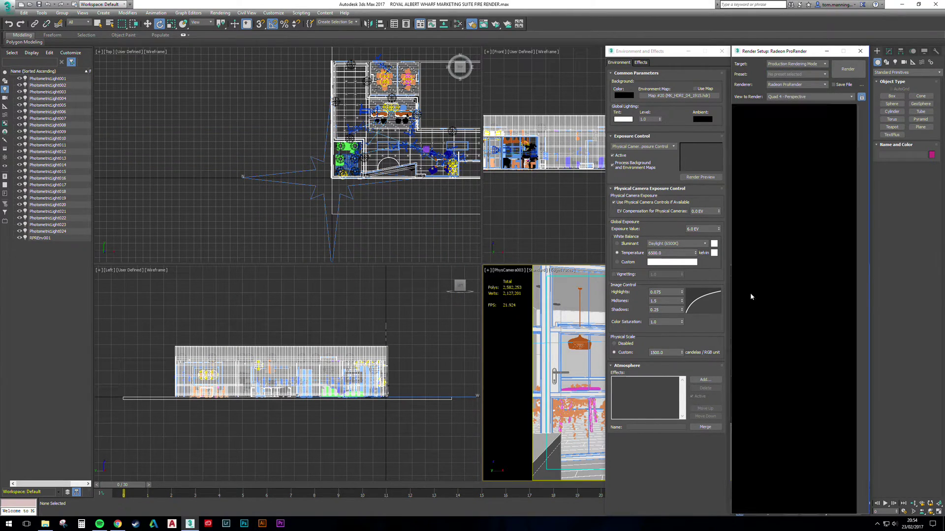
Step: Open the VFB+ frame buffer and load the Camera 003 EXR render at 100% zoom
left_click(484, 25)
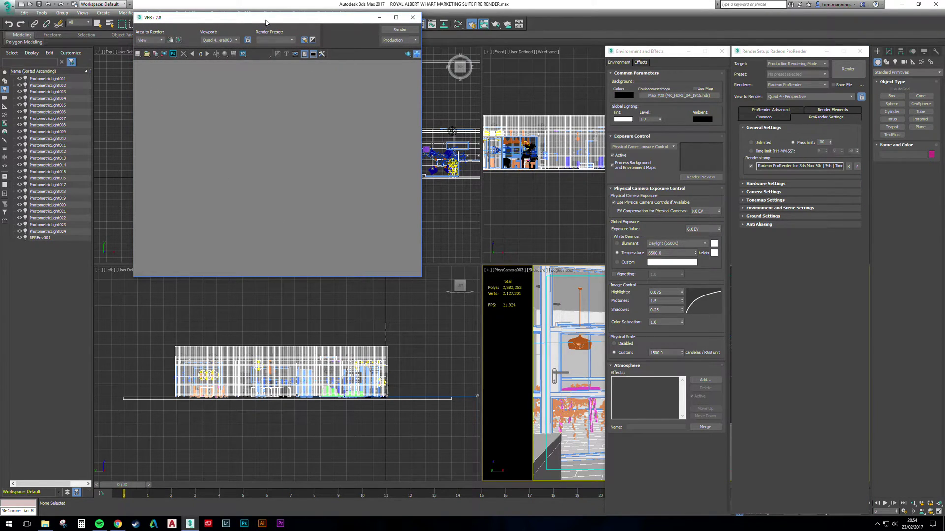
left_click_drag(266, 20, 383, 87)
left_click(266, 122)
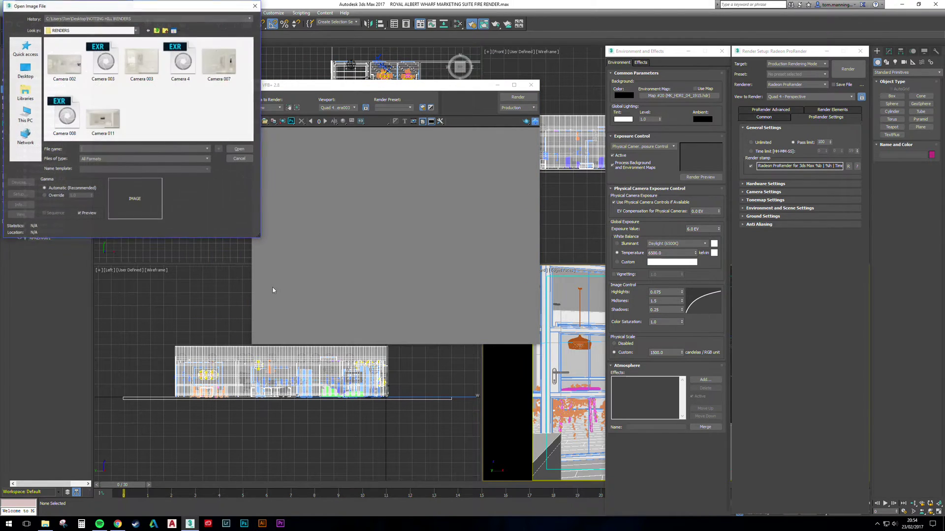
double_click(108, 66)
left_click(142, 161)
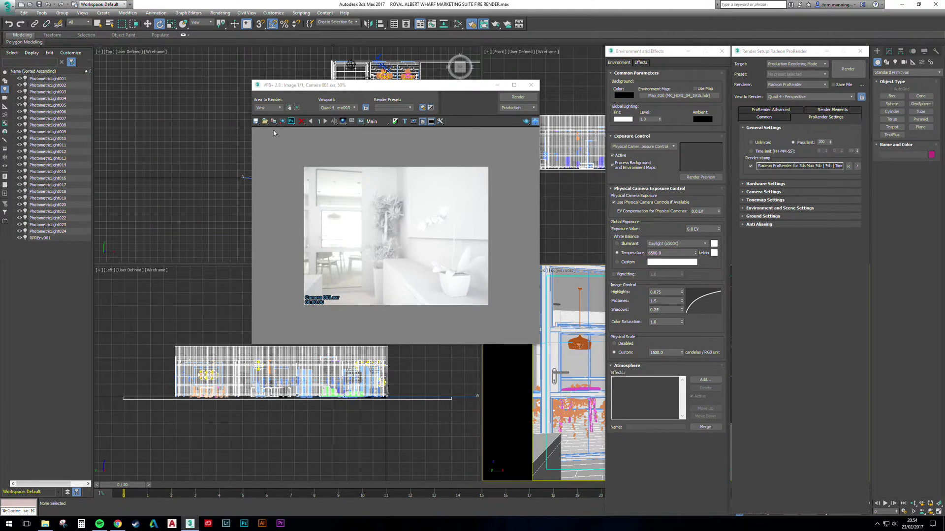
scroll(373, 231, "up", 1)
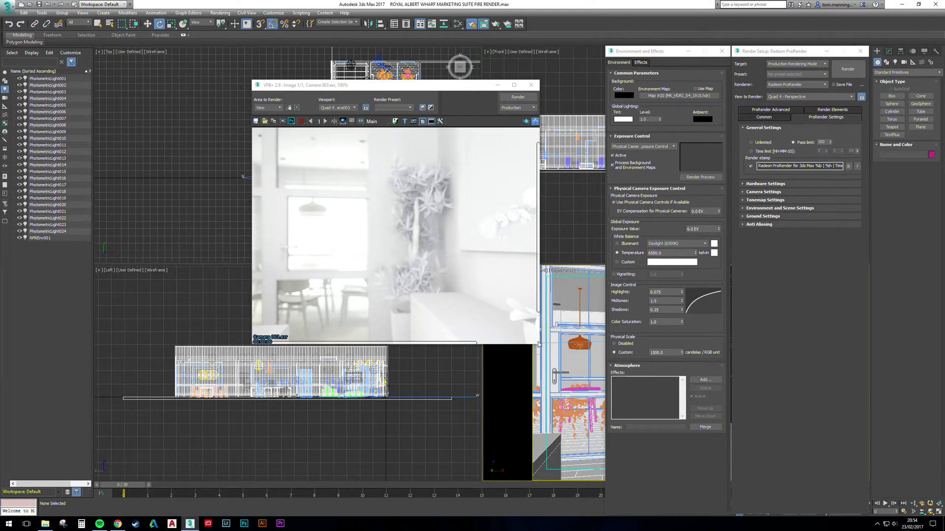
Step: Enlarge the VFB+ window and use its Color Correction settings to set the exposure to 1.22
left_click_drag(540, 343, 677, 463)
left_click(395, 121)
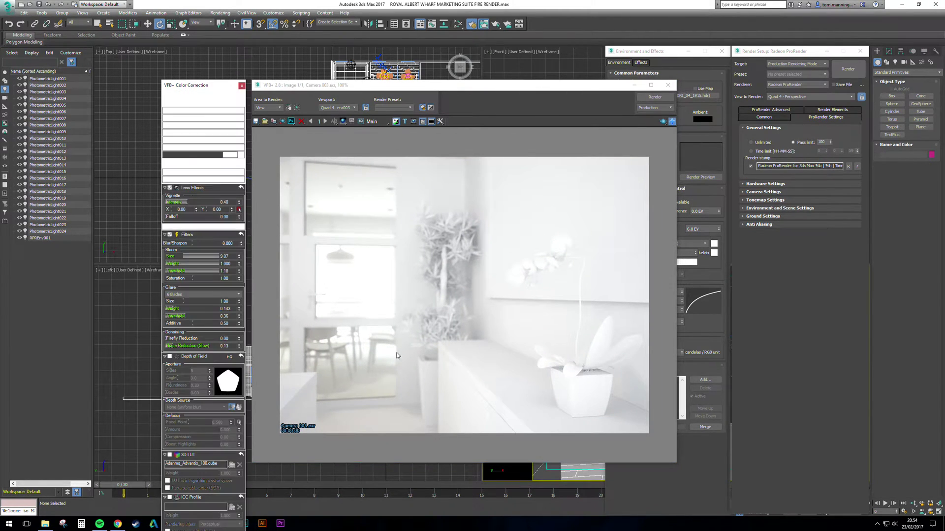
left_click_drag(316, 87, 279, 26)
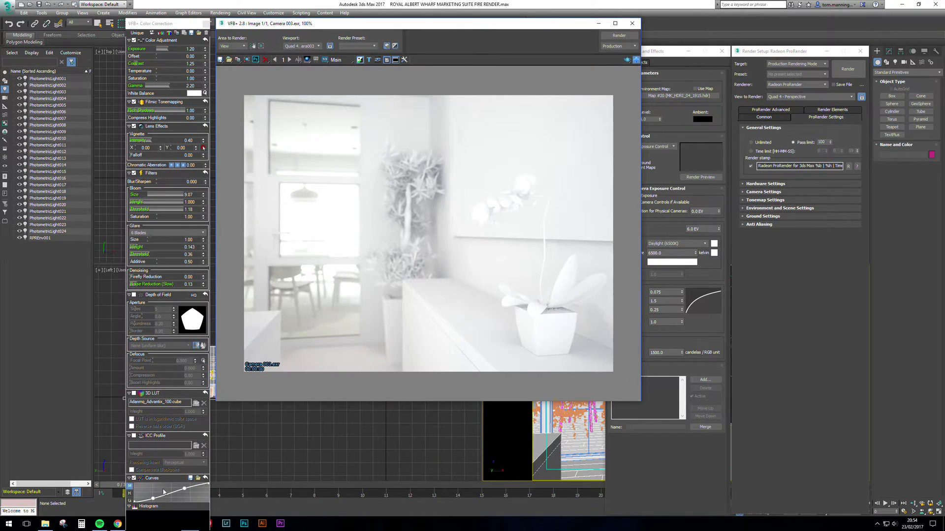
left_click(206, 50)
left_click(206, 51)
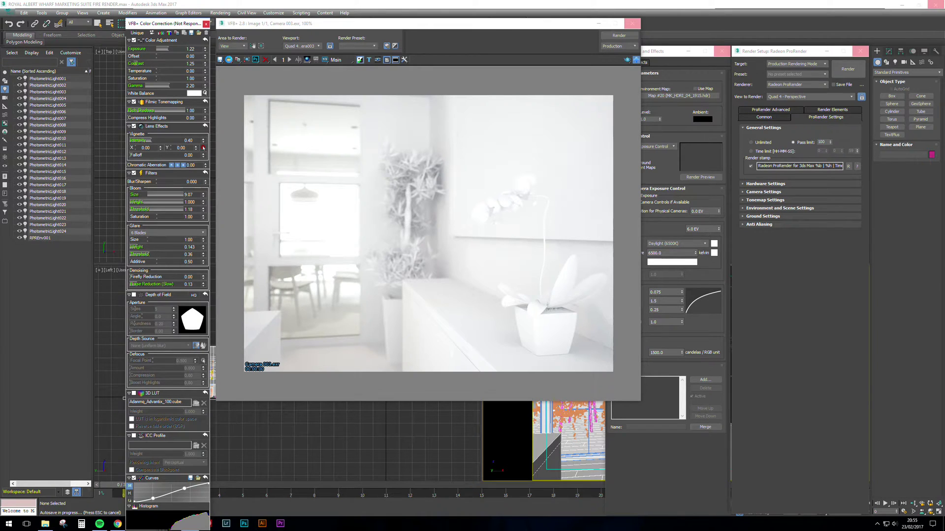
Step: Load the Camera 4 EXR render into VFB+ with the default OpenEXR configuration
left_click(229, 61)
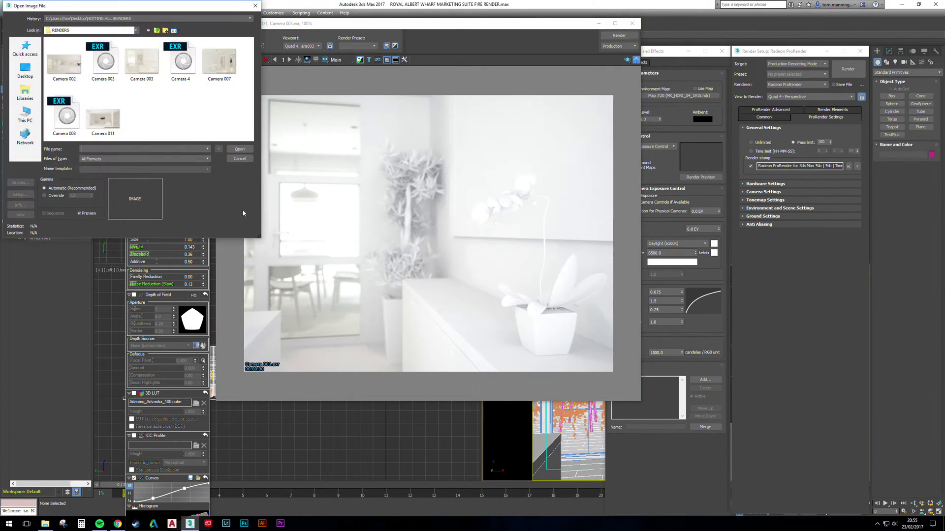
double_click(180, 61)
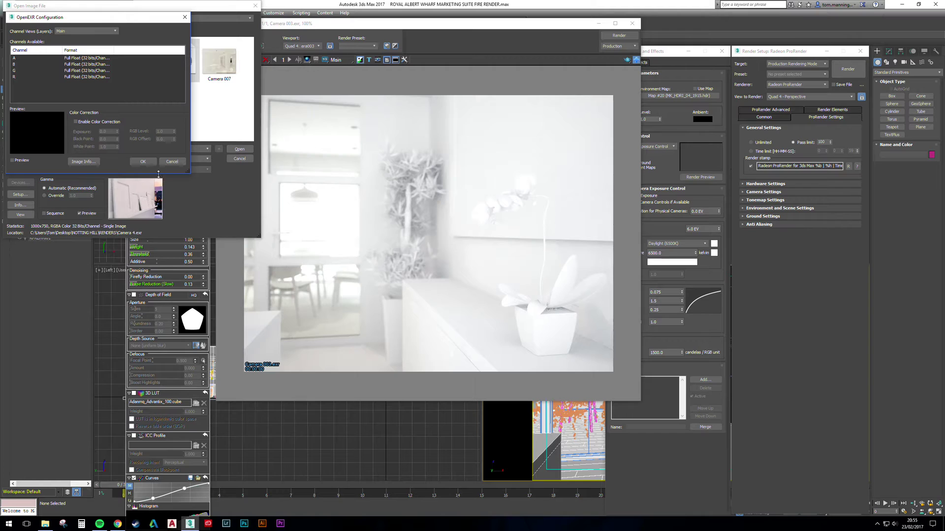
left_click(142, 161)
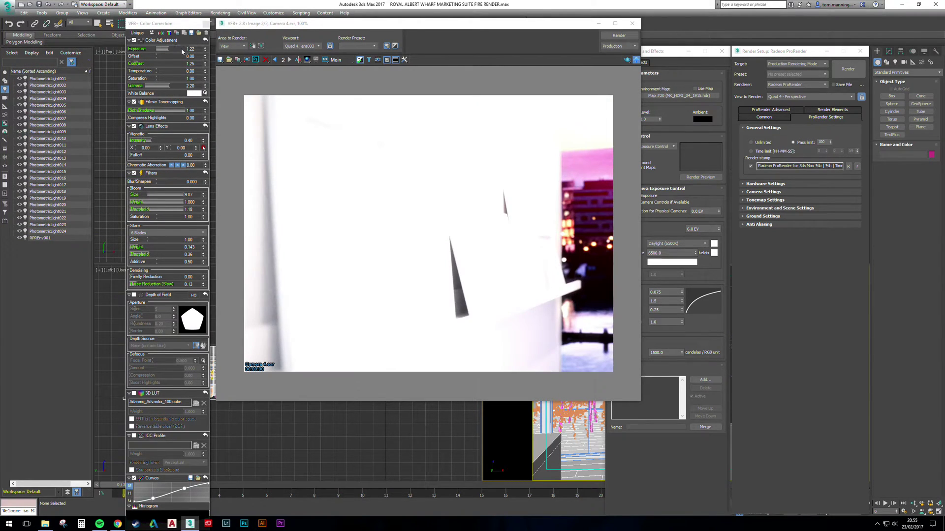
Step: Darken the Camera 4 render by lowering the exposure to 0.15, and turn off the Filters effects
left_click(205, 48)
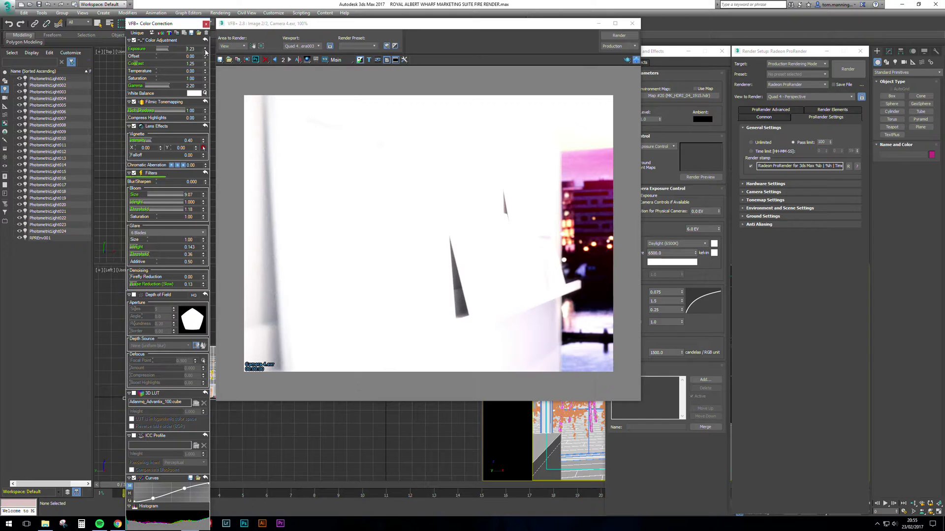
left_click_drag(205, 54, 209, 68)
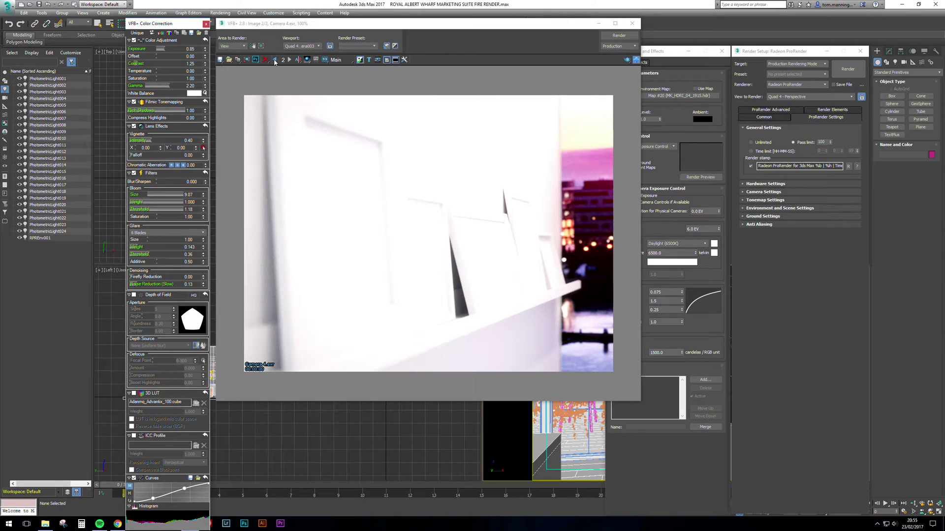
left_click(205, 51)
left_click(205, 53)
left_click_drag(221, 162, 221, 166)
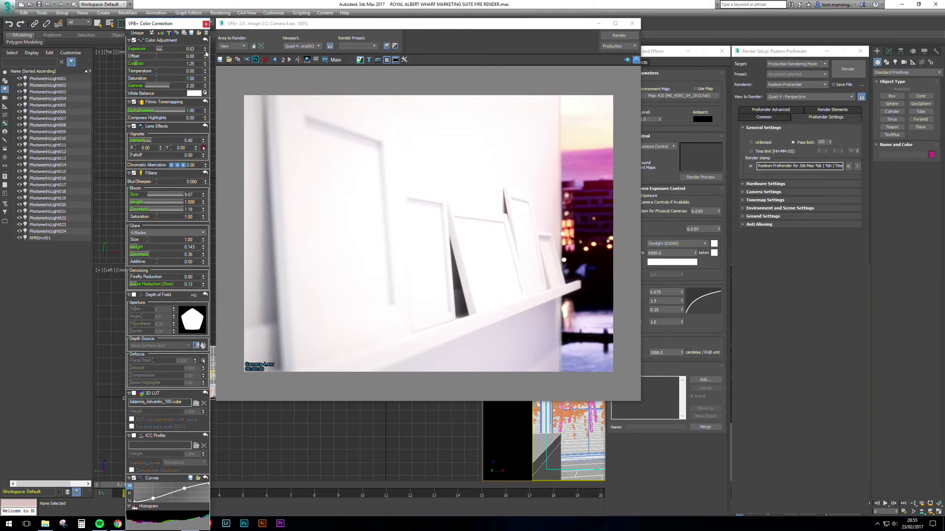
left_click(205, 50)
left_click_drag(205, 49, 202, 64)
left_click(135, 174)
left_click(134, 174)
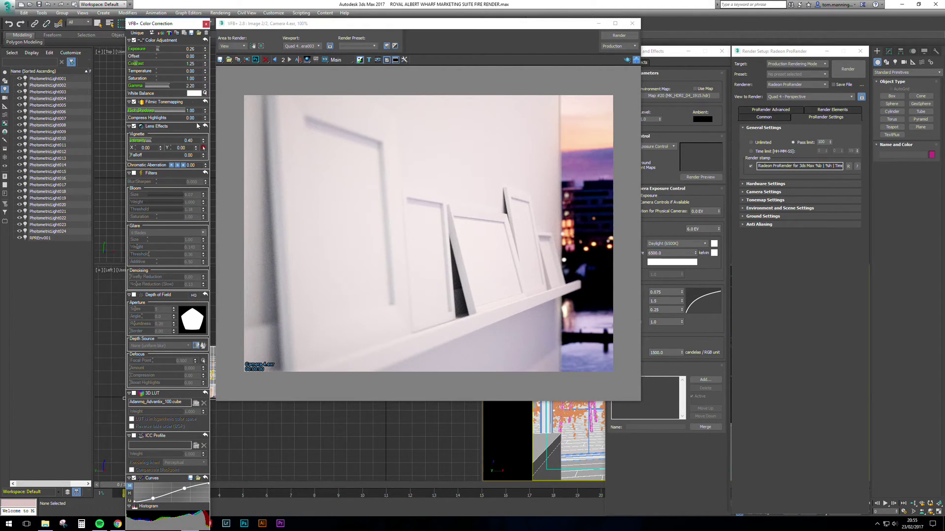
left_click_drag(206, 50, 209, 58)
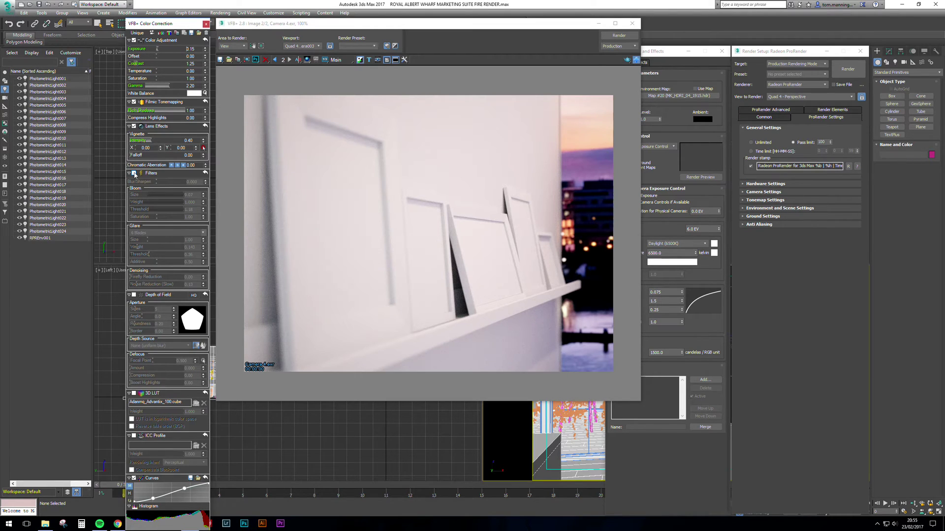
Step: Load the Camera 008 EXR render, set its exposure to 0.55, and close the VFB+ frame buffer
left_click(229, 59)
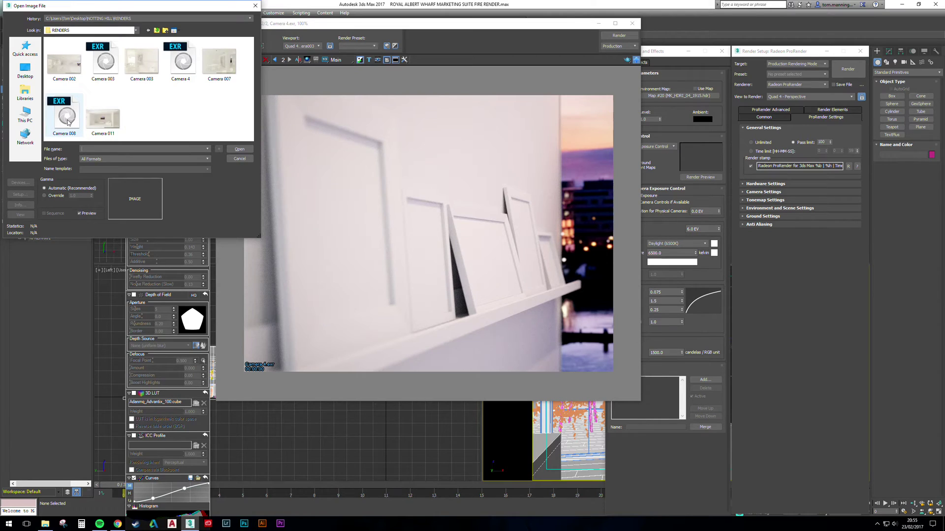
double_click(68, 120)
left_click(145, 161)
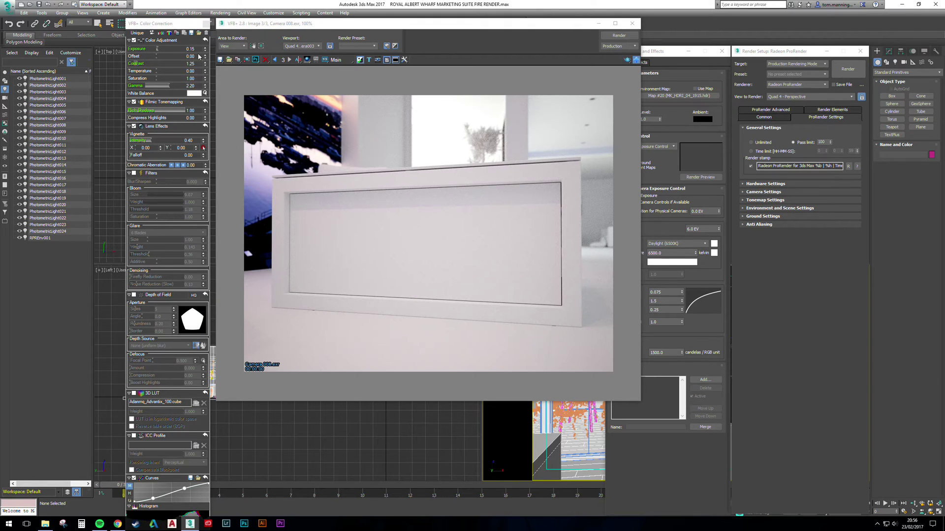
left_click_drag(205, 50, 202, 39)
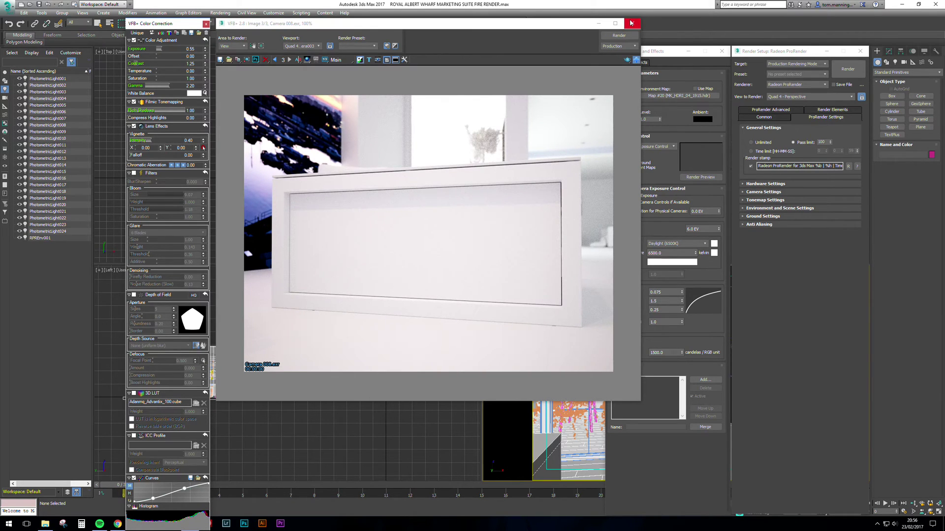
left_click(631, 23)
Step: Examine the marketing suite's floor plan in the Top viewport, from the dining rooms and desks down to the lounge and seating areas
scroll(304, 107, "up", 8)
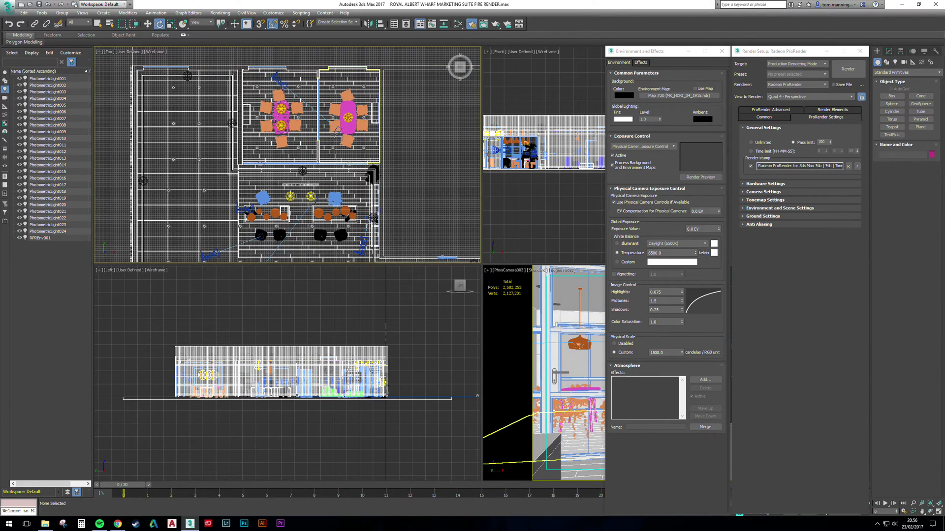
middle_click_drag(333, 133, 315, 123)
scroll(280, 96, "up", 4)
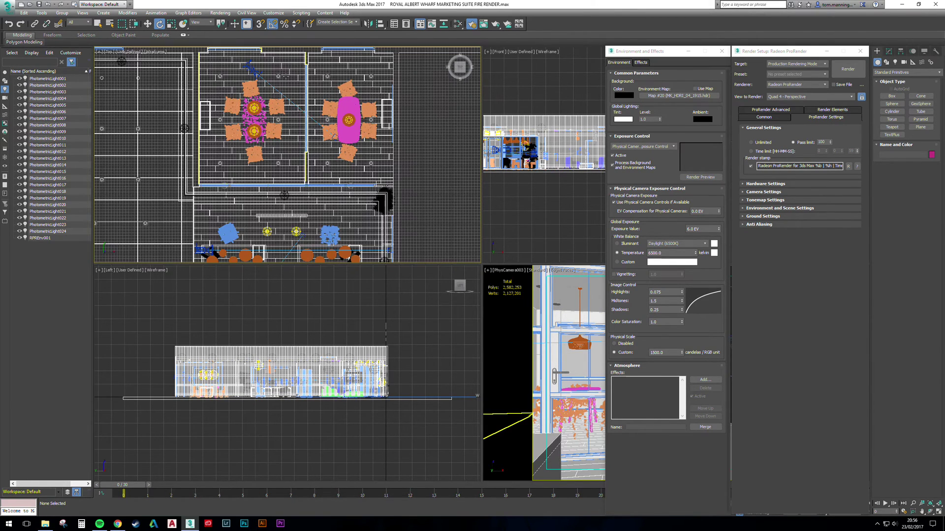
scroll(290, 71, "down", 2)
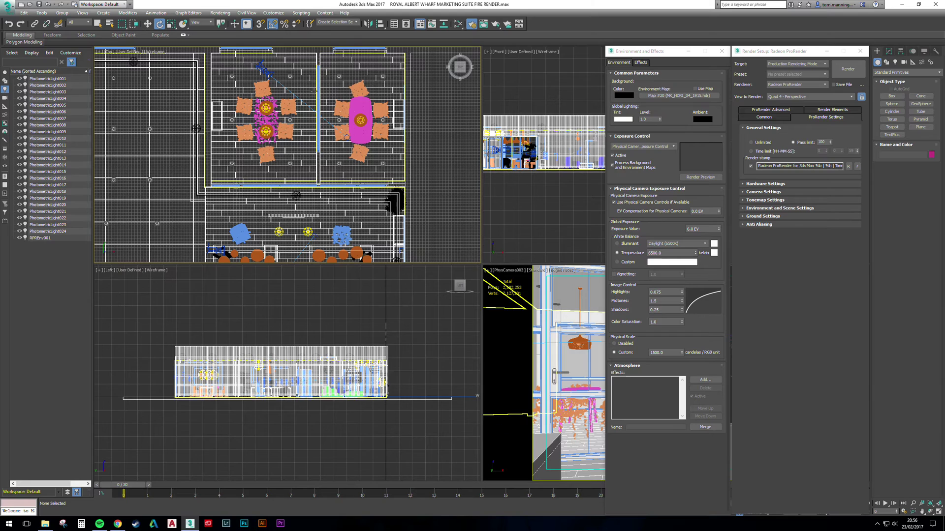
middle_click_drag(224, 134, 284, 113)
scroll(222, 174, "up", 2)
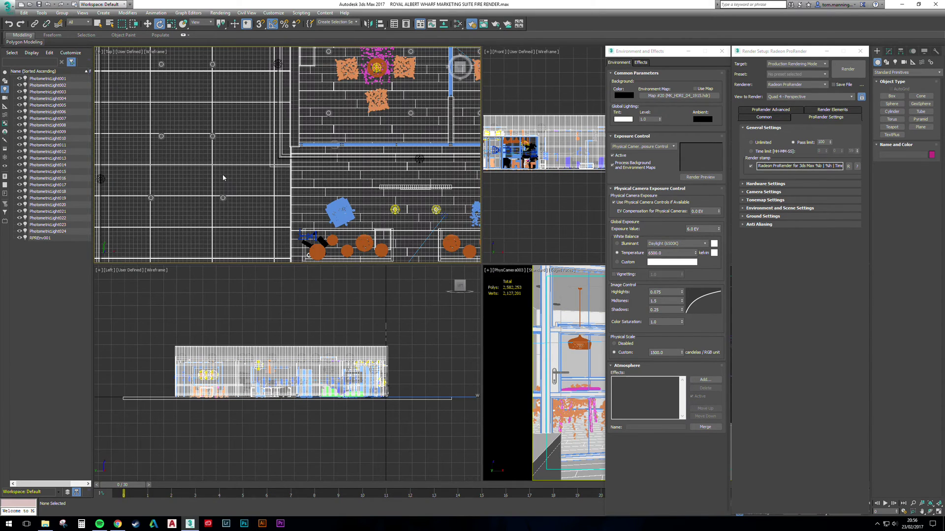
middle_click_drag(223, 174, 133, 77)
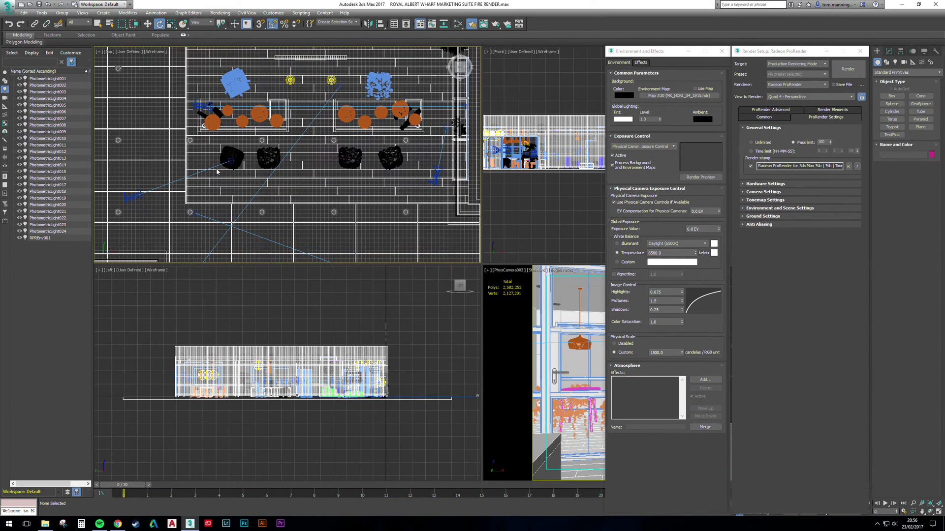
scroll(185, 185, "down", 2)
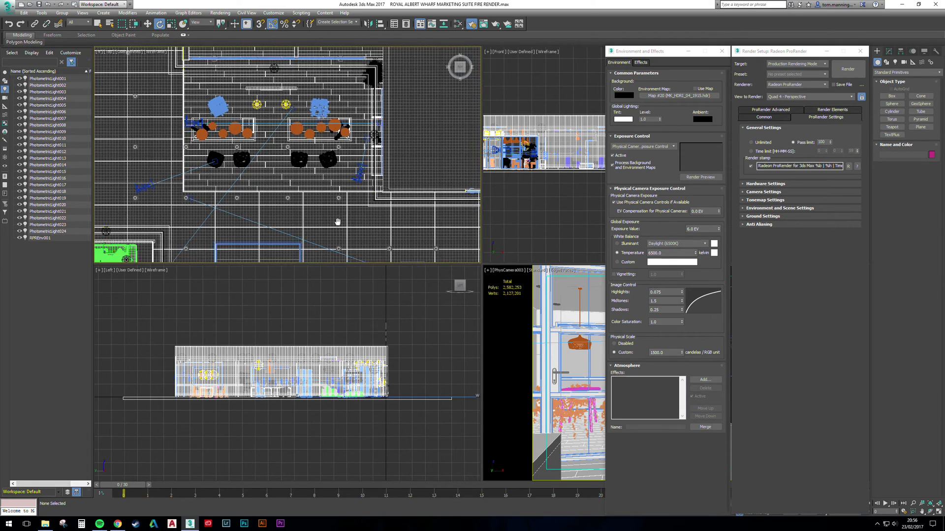
middle_click_drag(335, 171, 316, 123)
middle_click_drag(357, 182, 289, 162)
scroll(290, 161, "down", 2)
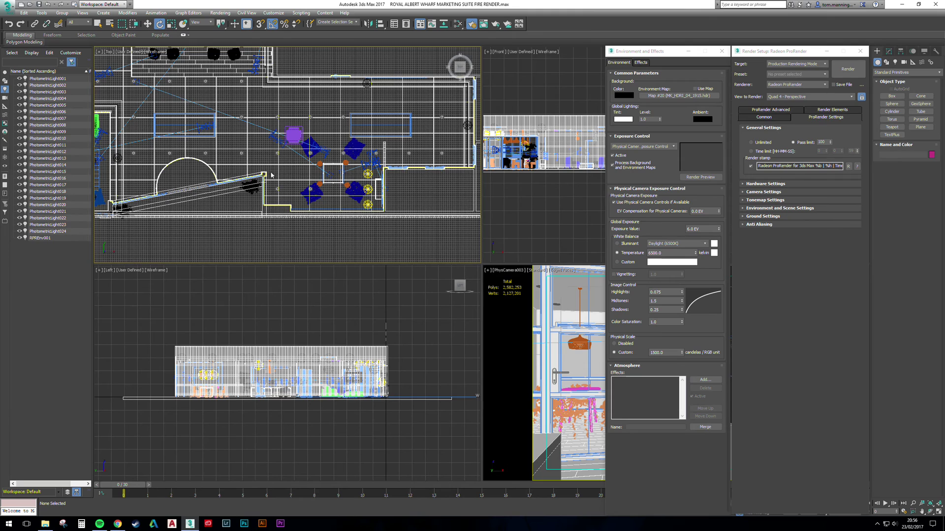
middle_click_drag(212, 150, 254, 168)
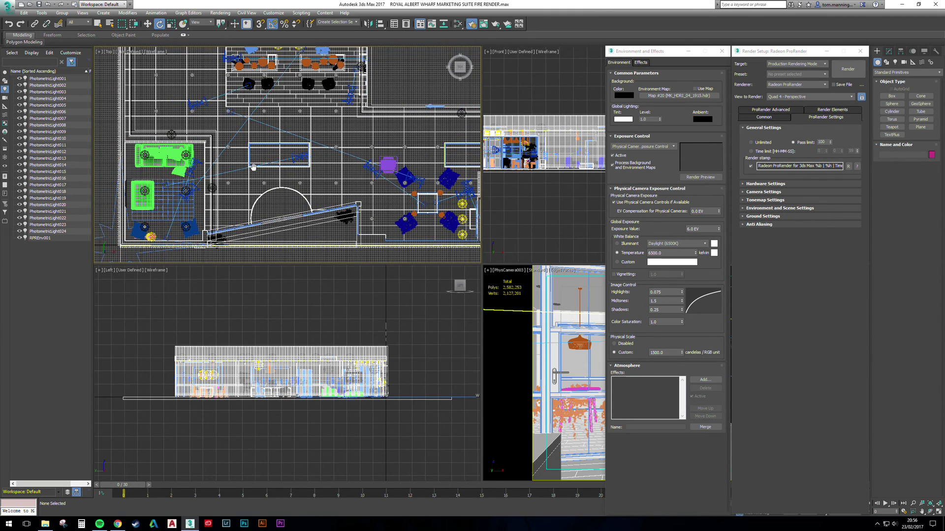